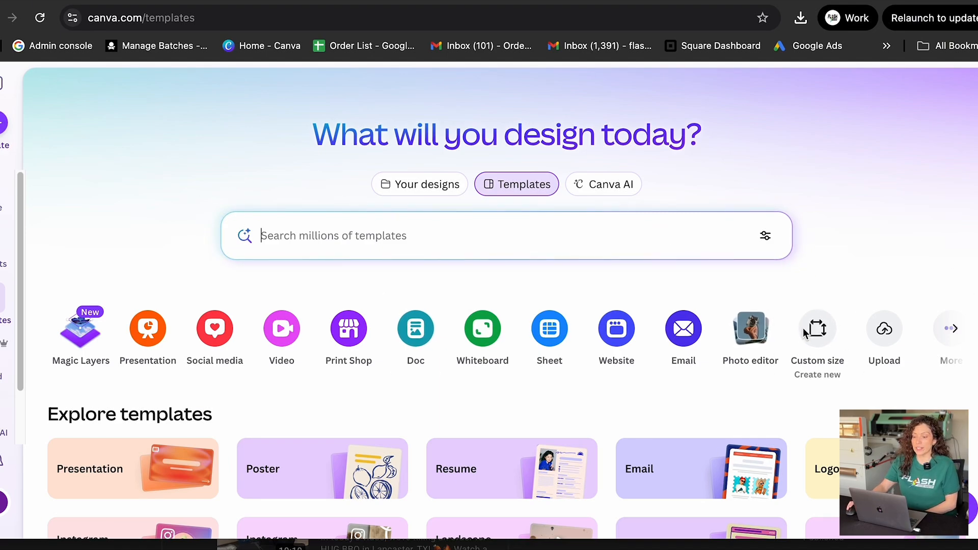
Start a custom-size design in inches with a width of 22.
left_click(830, 337)
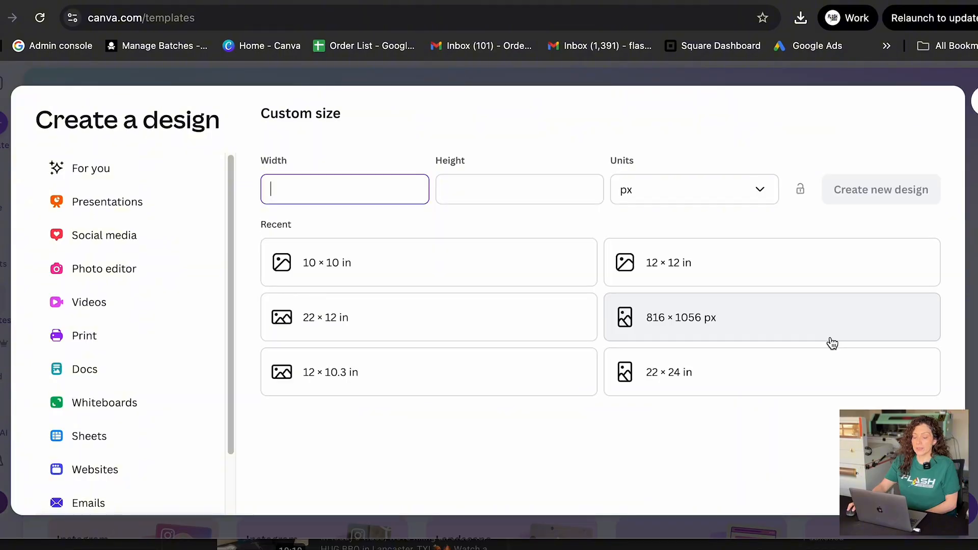
left_click(734, 191)
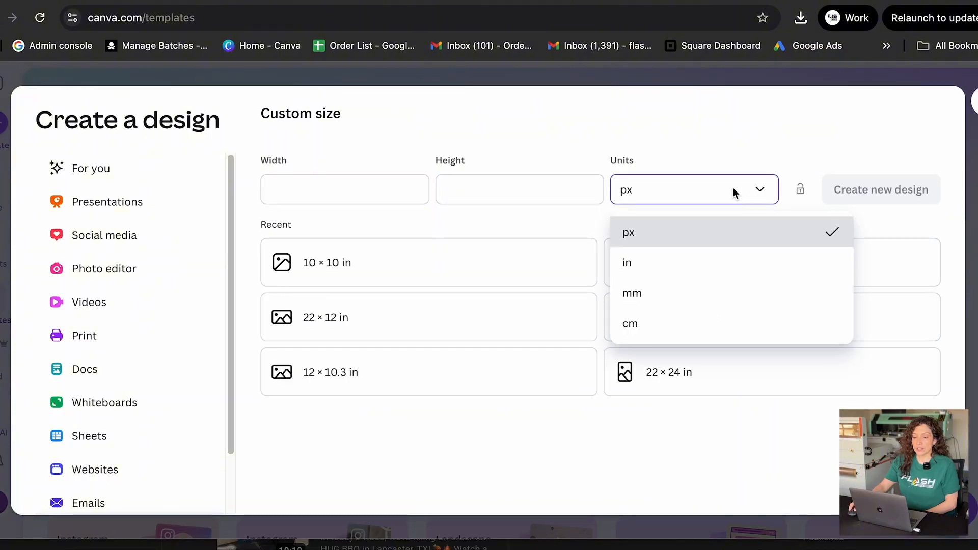
left_click(636, 266)
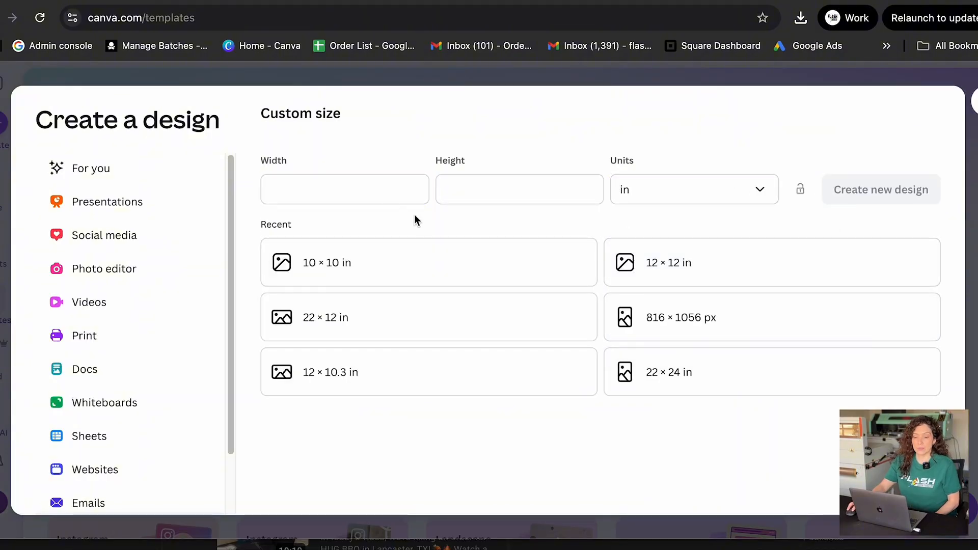
left_click(375, 185)
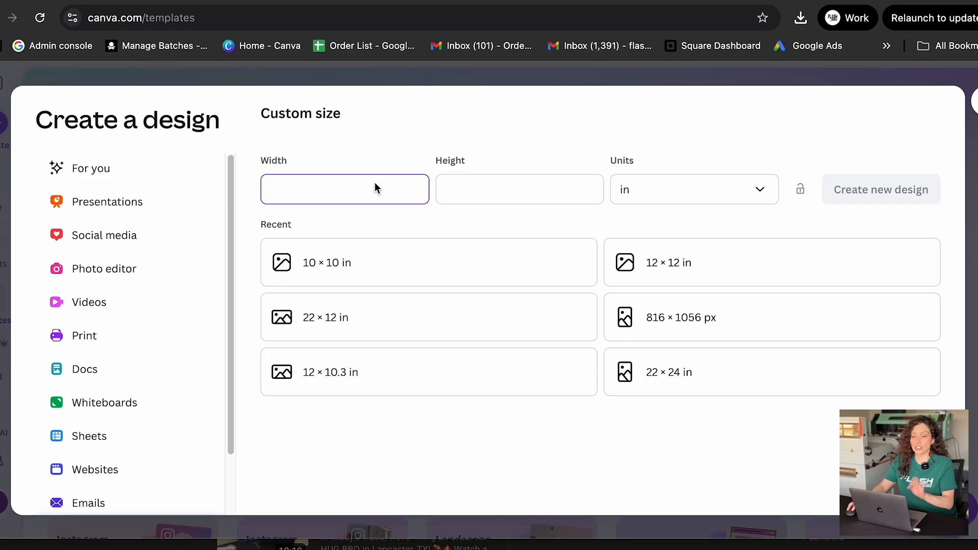
type("22")
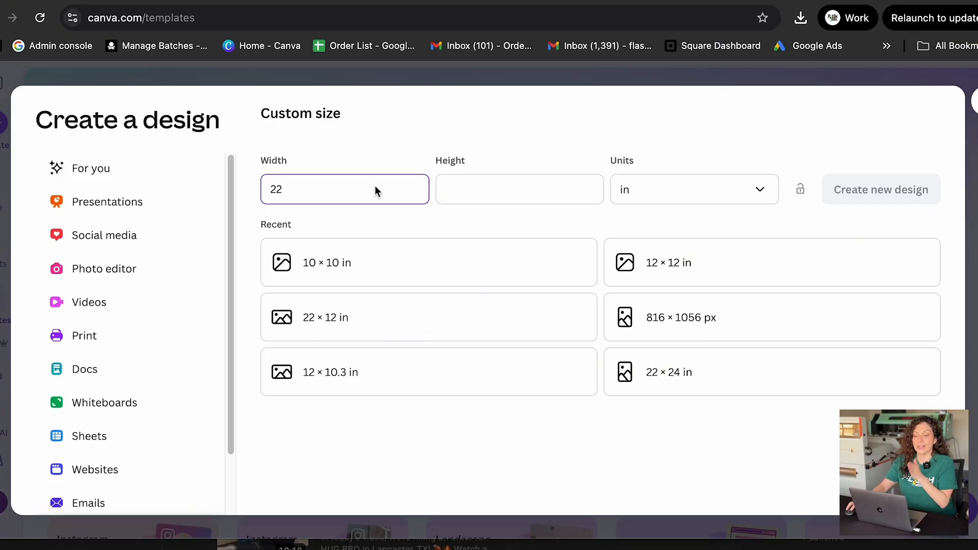
left_click(475, 199)
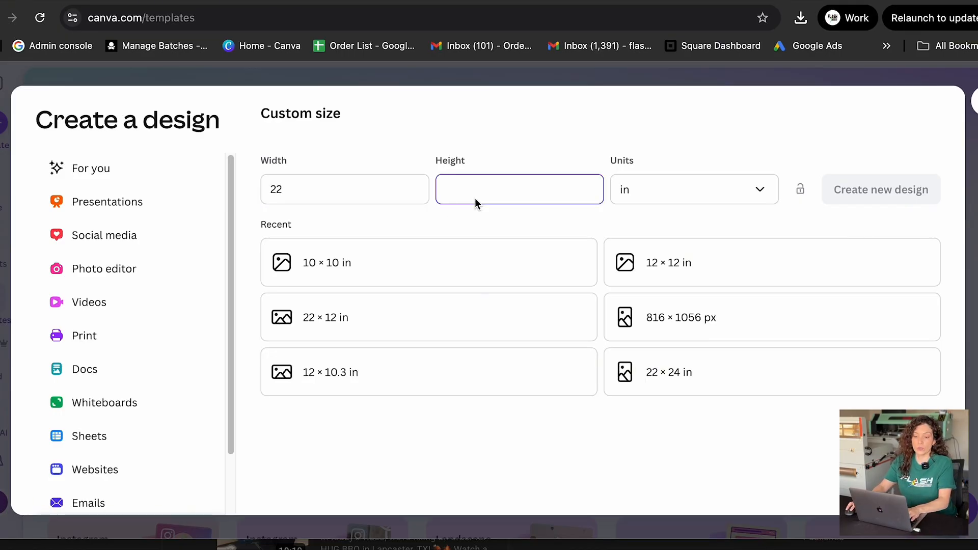
Try heights of 48, 60 and 120 inches for the custom size.
left_click_drag(475, 196, 432, 186)
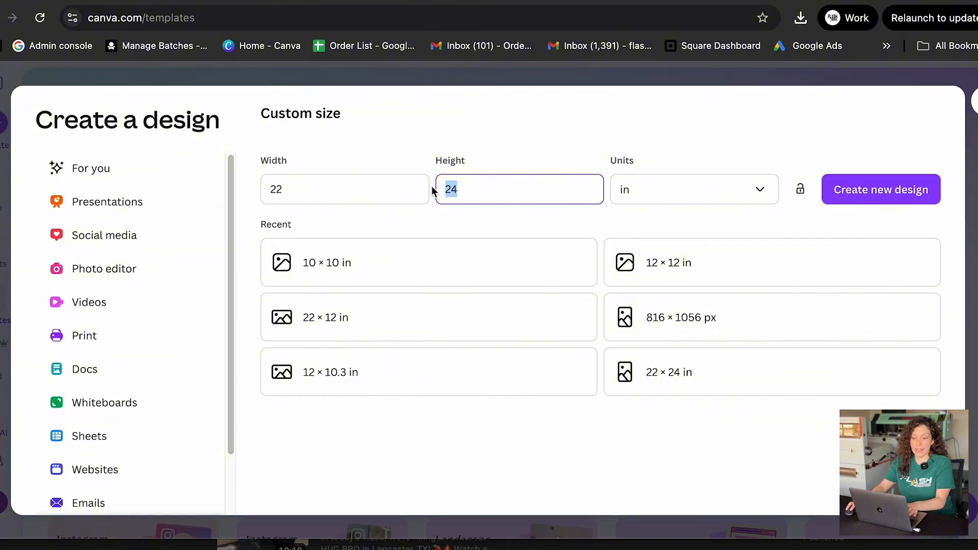
type("48")
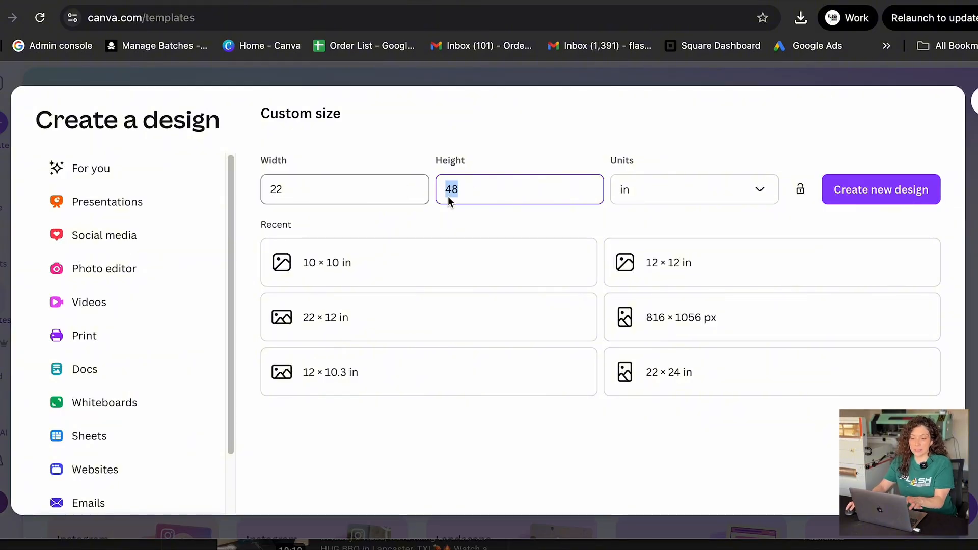
type("60")
left_click_drag(491, 189, 445, 186)
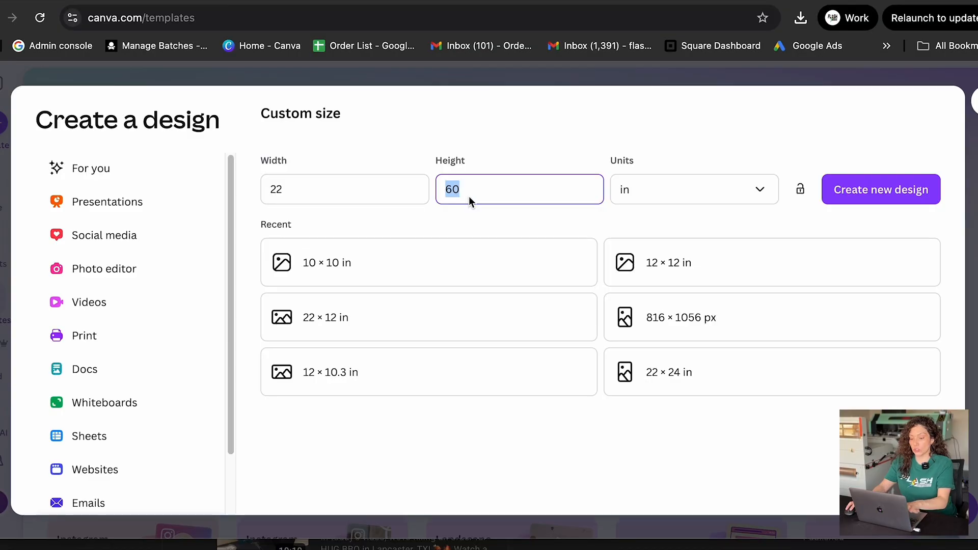
type("120")
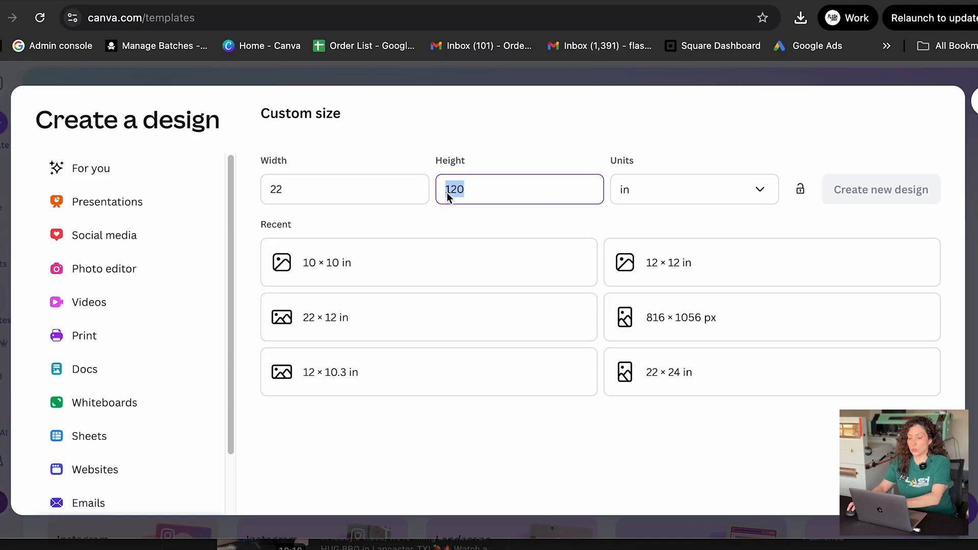
Set the height to 24 inches and create the new design.
type("0")
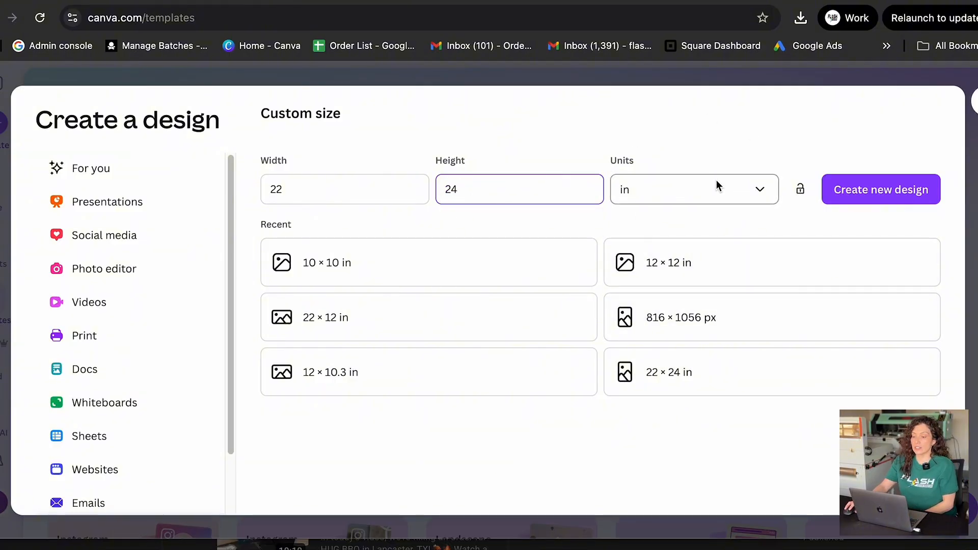
left_click(887, 197)
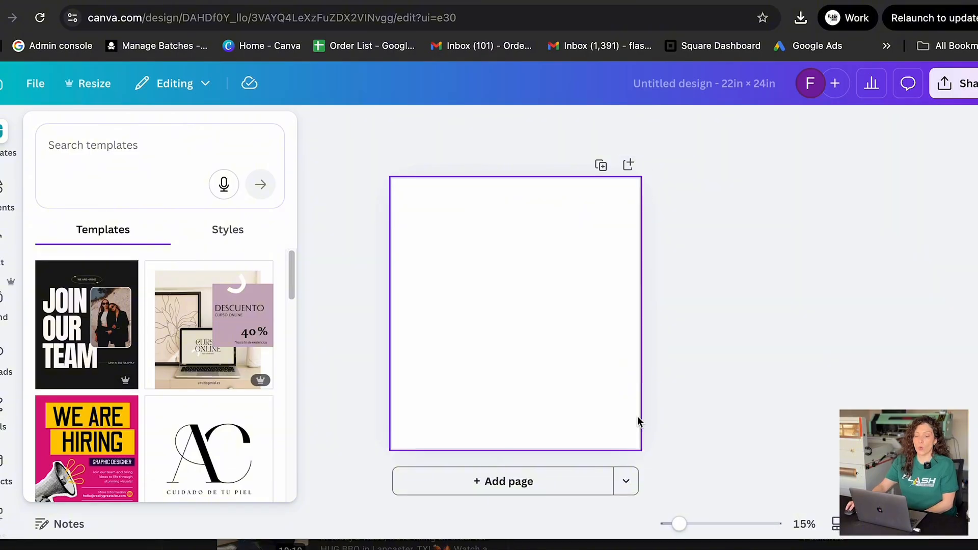
Upload 4.png, I Like Big Cups 01.png, Good Day To Learn.png, 1 (10).png and art op Crush.png from the Downloads folder.
left_click(346, 266)
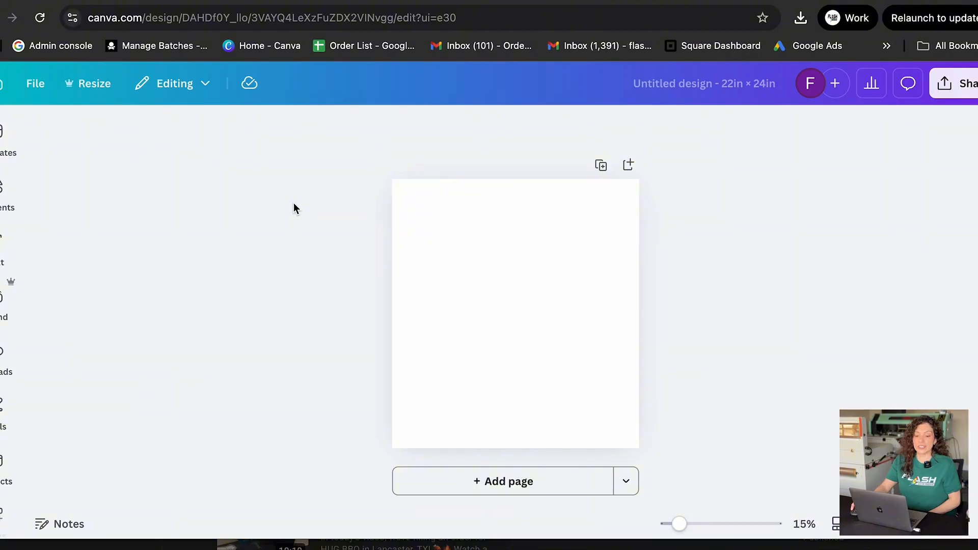
left_click(3, 356)
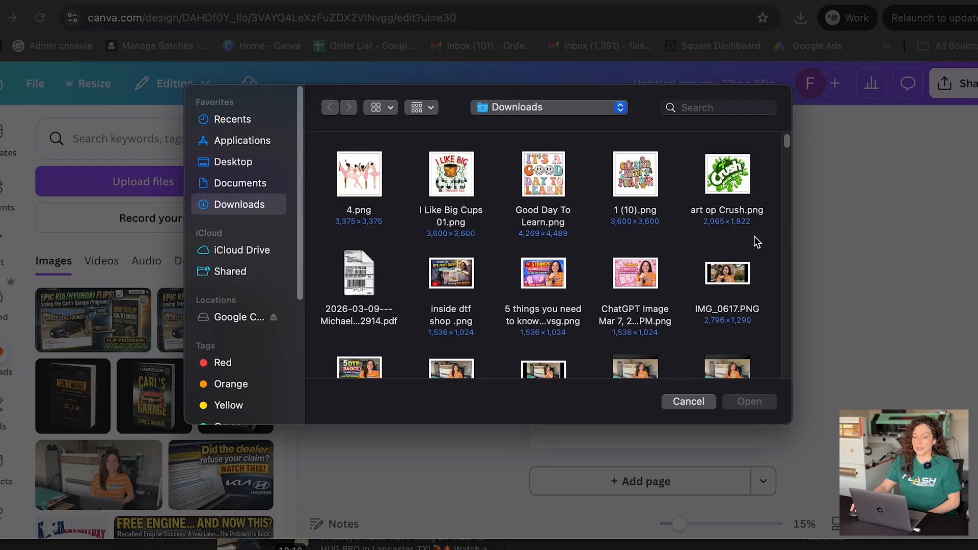
left_click_drag(758, 242, 391, 198)
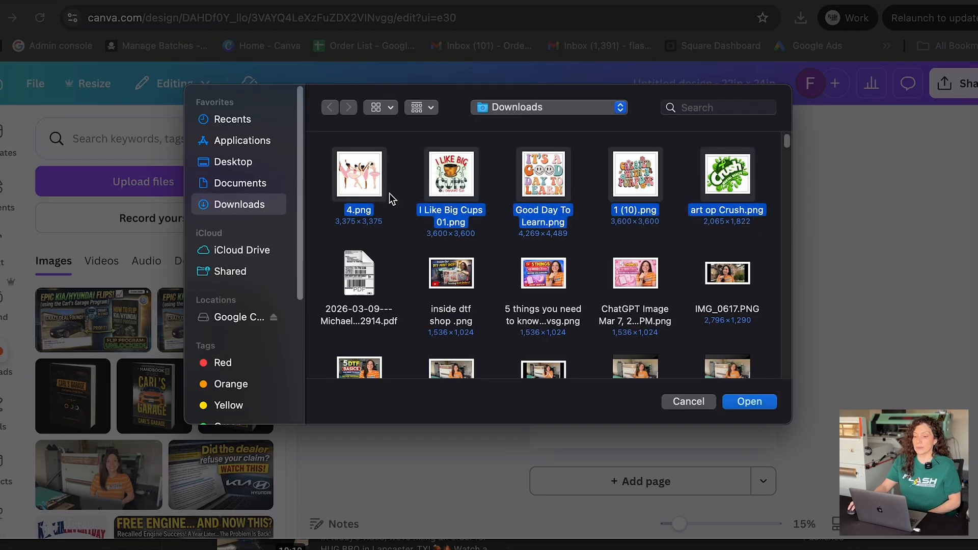
left_click(753, 403)
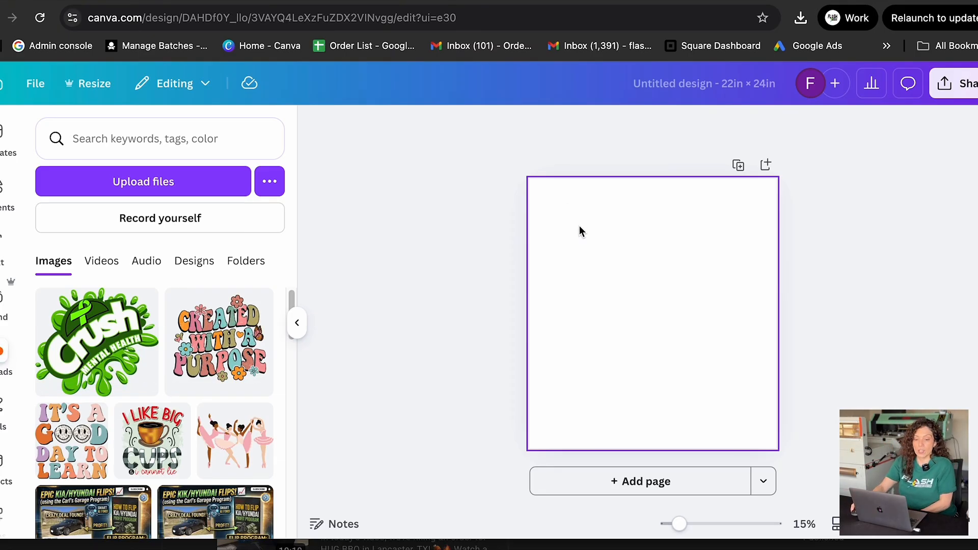
Add the Crush image, scale it to about 8.2 × 7.2 in and move it to the page's upper left.
left_click(110, 340)
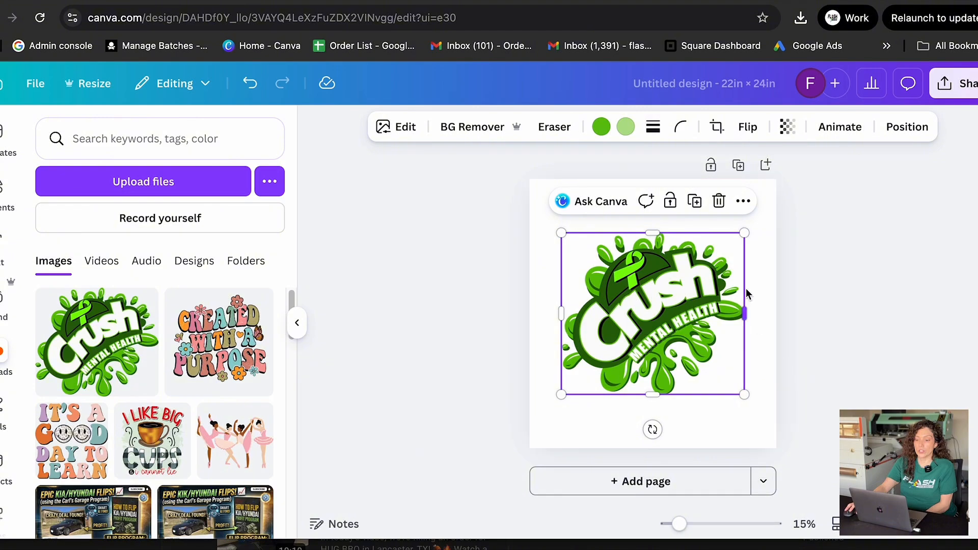
left_click_drag(745, 234, 653, 312)
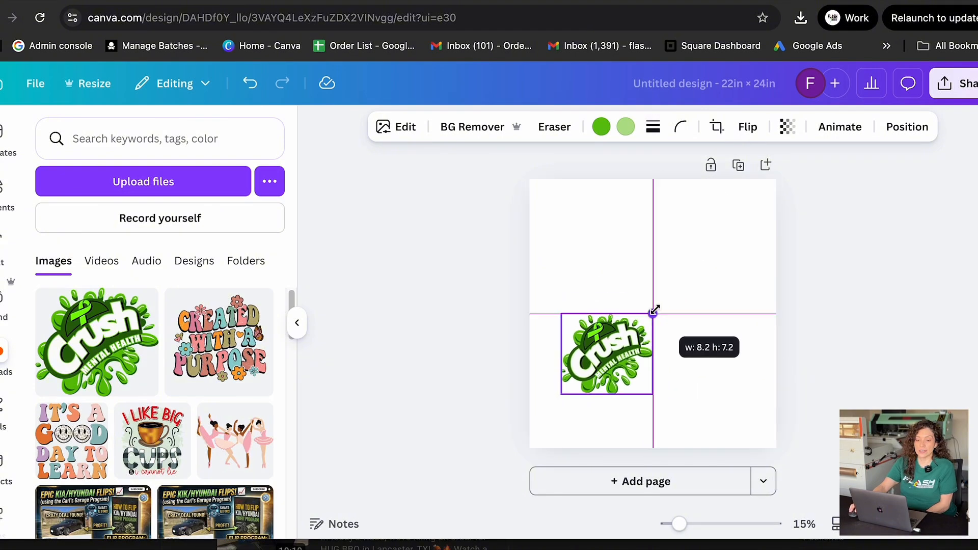
left_click_drag(606, 336, 580, 227)
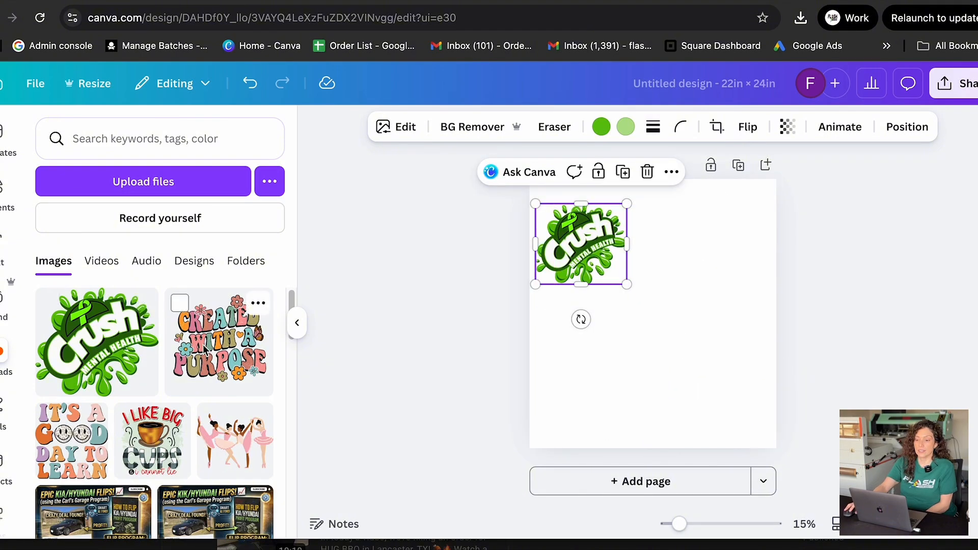
Add the "Created with a Purpose" image in the page's lower-right area, removing the oversized "It's a Good Day to Learn" image.
left_click(209, 326)
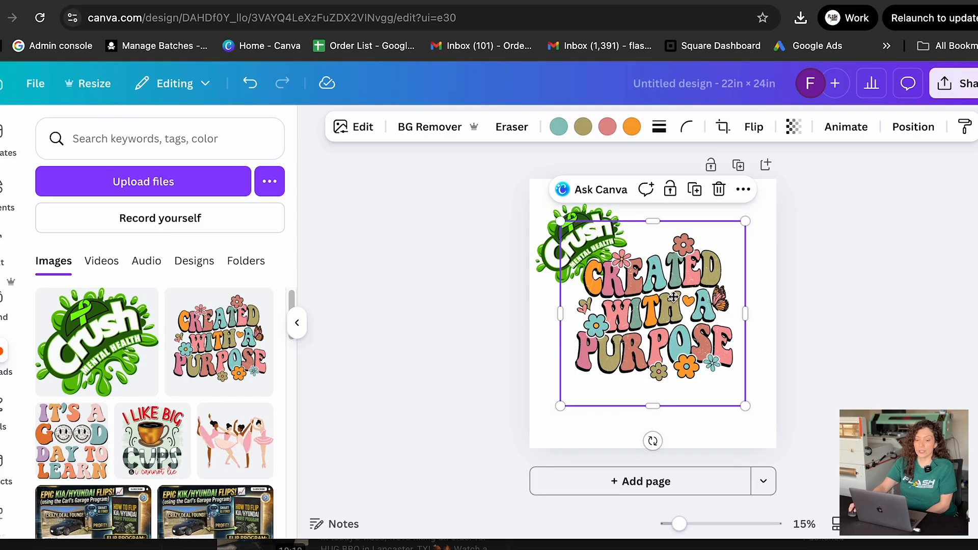
left_click_drag(673, 297, 699, 255)
left_click_drag(89, 433, 566, 336)
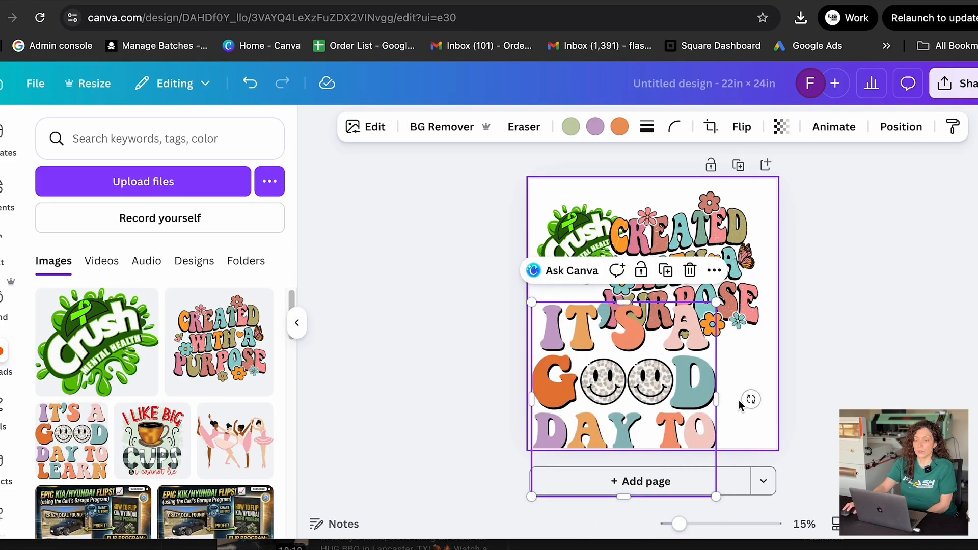
left_click(694, 272)
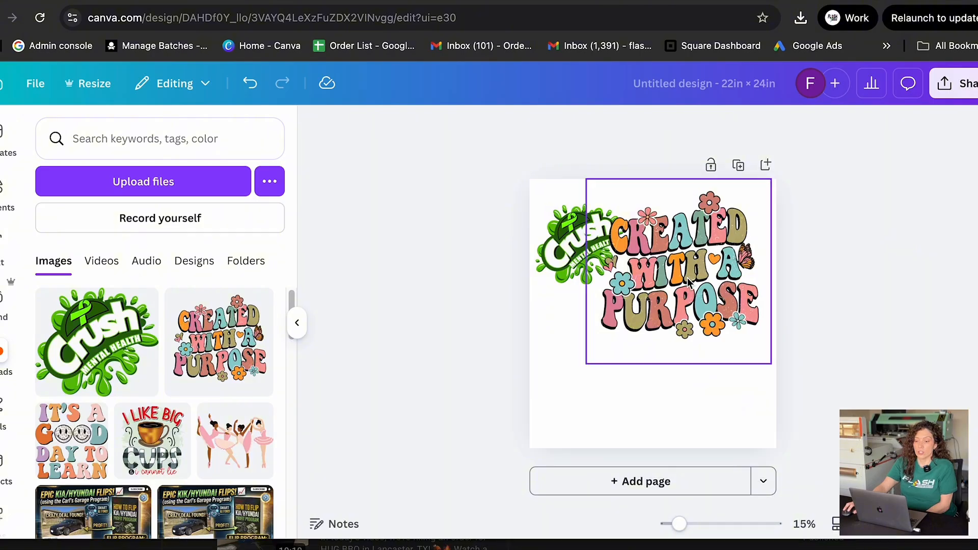
left_click_drag(690, 284, 688, 355)
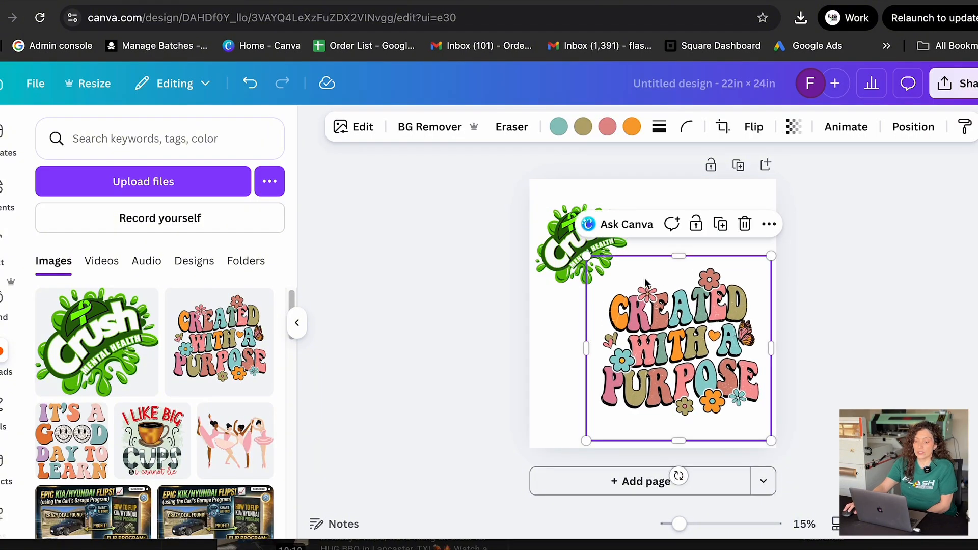
Shrink the Crush image to a small graphic in the page's upper-left corner.
left_click_drag(585, 242, 597, 224)
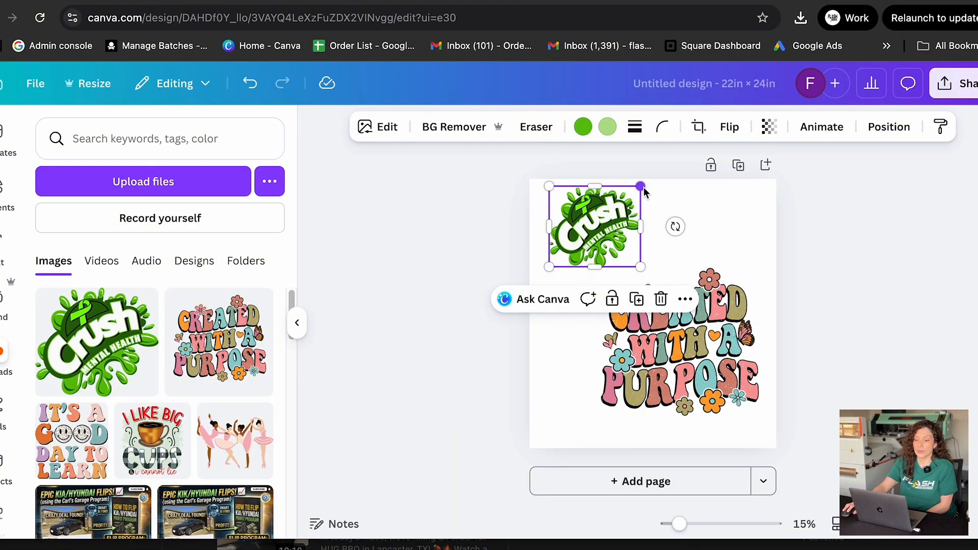
left_click_drag(644, 192, 549, 189)
Move the "Created with a Purpose" image toward the page centre and crop the empty margins from all four sides.
left_click_drag(626, 428, 588, 399)
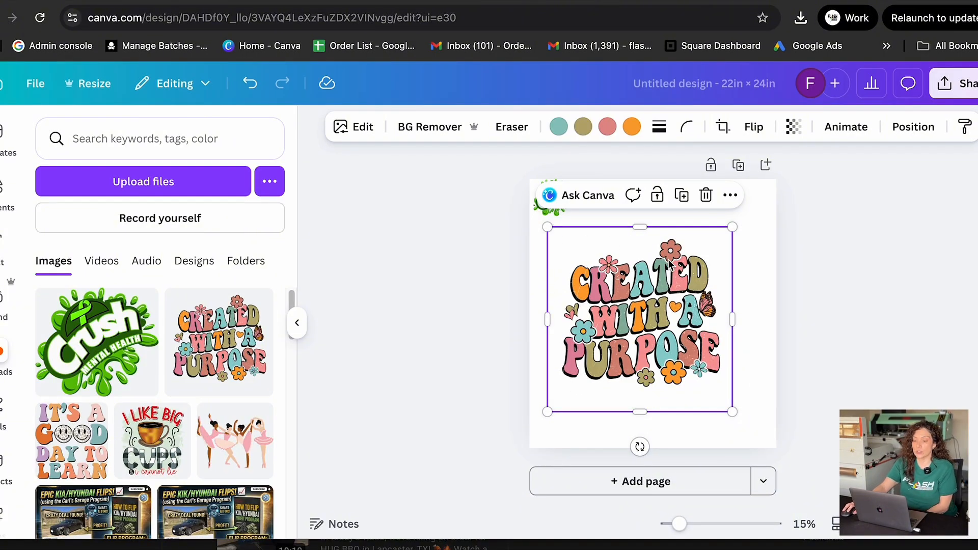
left_click_drag(640, 232, 639, 240)
left_click_drag(731, 326, 720, 326)
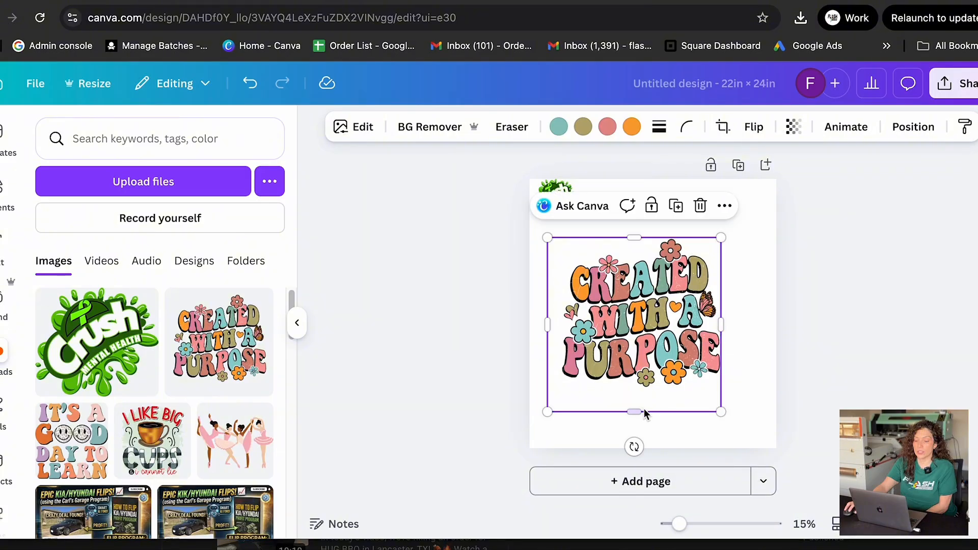
left_click_drag(638, 410, 634, 394)
left_click_drag(548, 314, 561, 319)
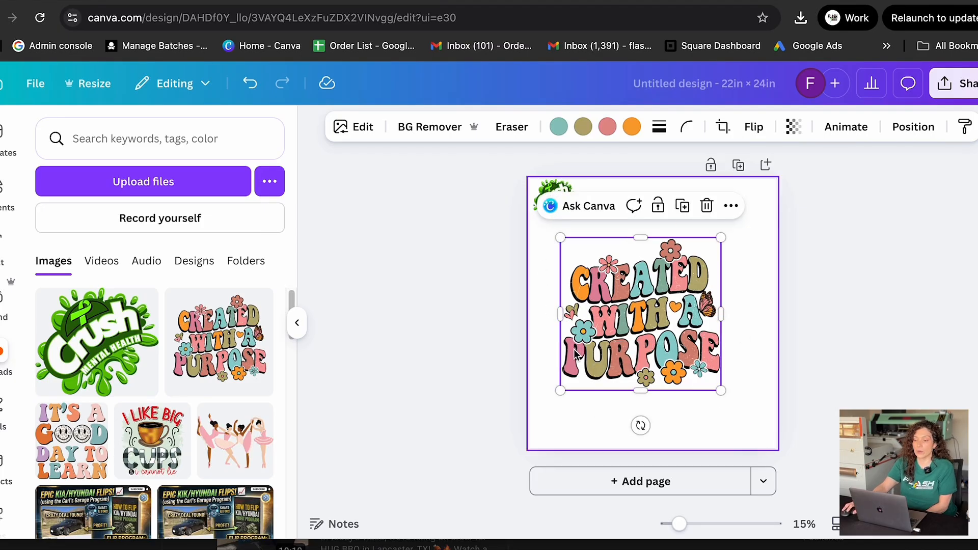
Scale down the cropped "Created with a Purpose" image and place it in the page's upper-right corner.
left_click_drag(721, 238, 665, 290)
left_click_drag(623, 340, 723, 238)
Add "It's a Good Day to Learn" at the page's lower left and "I Like Big Cups" at its lower right, both scaled down.
left_click(60, 443)
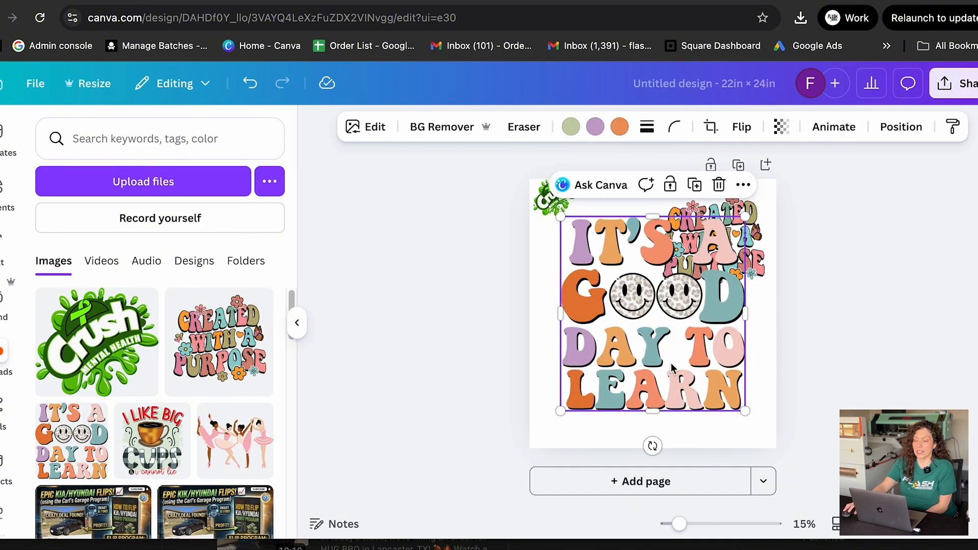
left_click_drag(745, 219, 662, 300)
left_click_drag(637, 331, 613, 358)
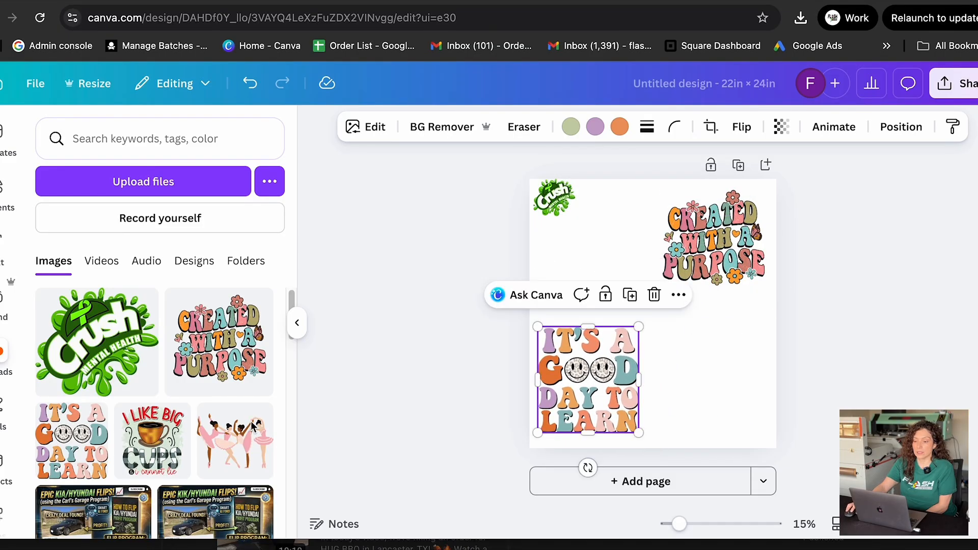
left_click(152, 439)
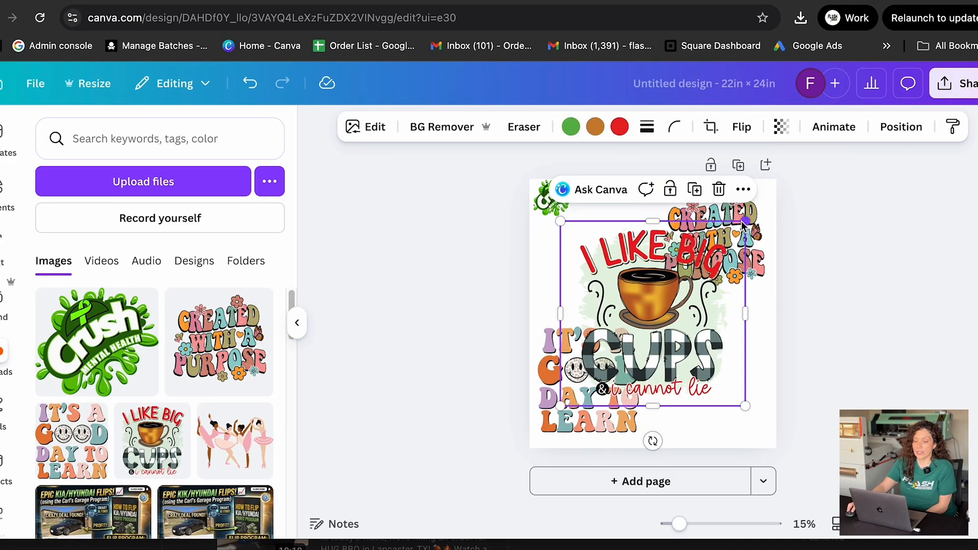
left_click_drag(744, 223, 739, 346)
left_click(234, 440)
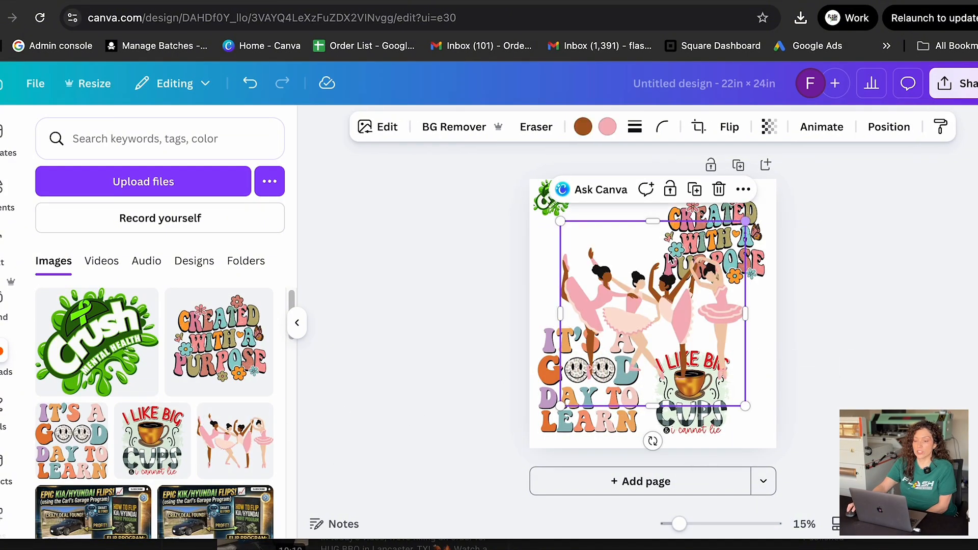
left_click_drag(667, 234, 659, 202)
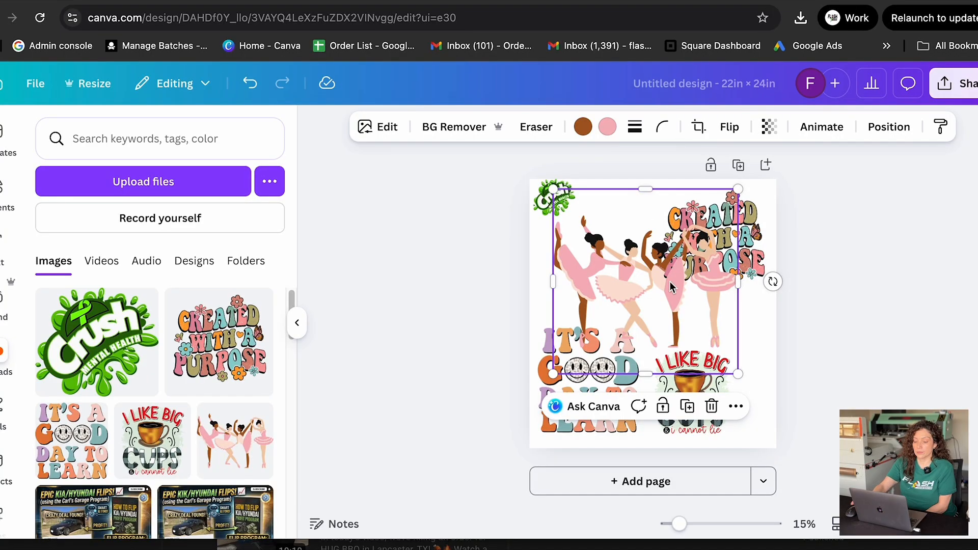
key("BackSpace")
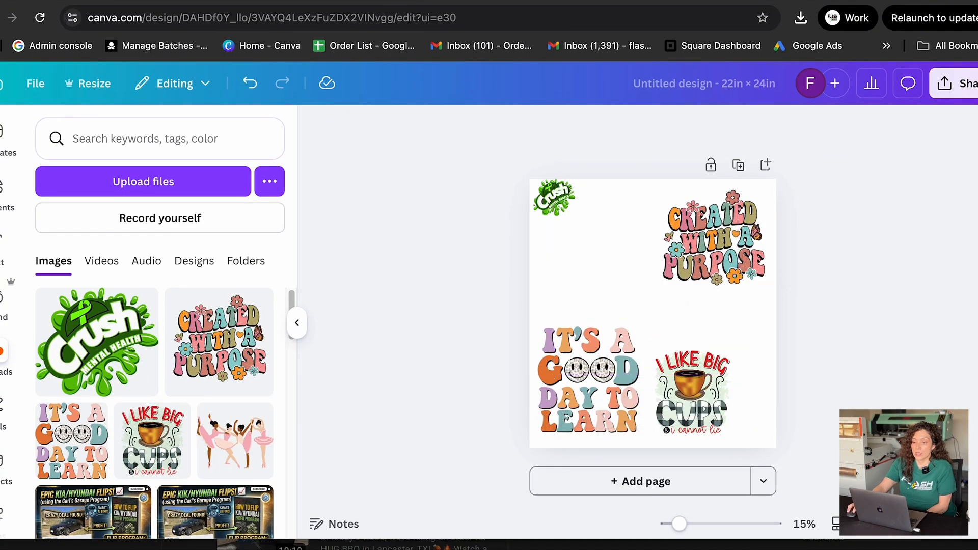
Enlarge the Crush image and position it just above the "It's a Good Day to Learn" image.
left_click(570, 213)
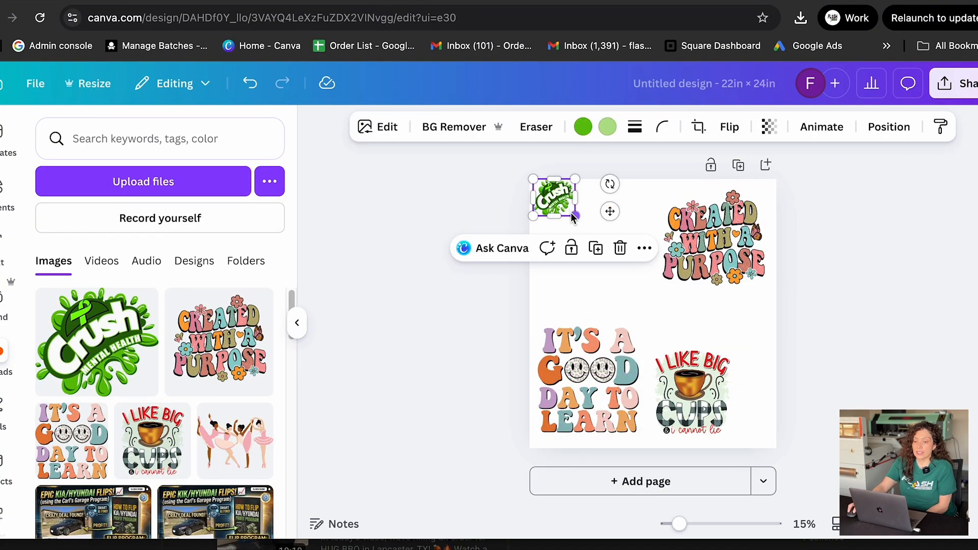
left_click_drag(575, 220, 585, 289)
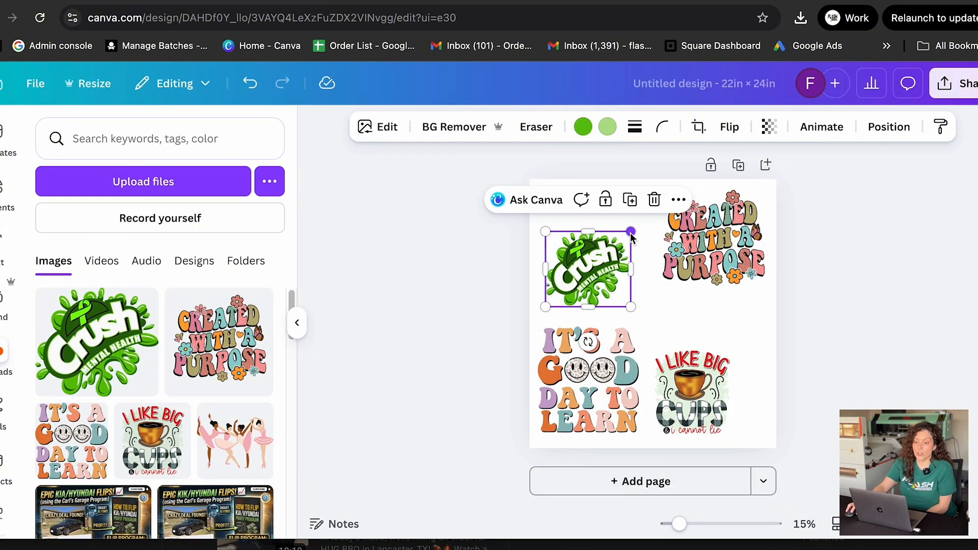
Enlarge the Crush image and place it in the page's upper-left corner.
left_click_drag(631, 232, 654, 203)
left_click_drag(652, 200, 650, 204)
left_click_drag(614, 280, 607, 260)
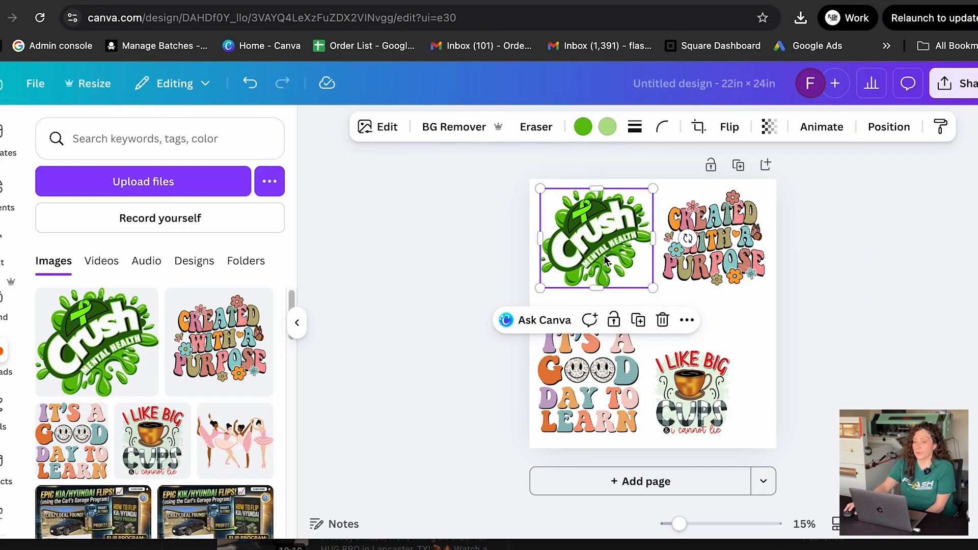
Slightly enlarge the "Created with a Purpose" image and fit it in the page's upper-right corner beside the Crush image.
left_click(666, 252)
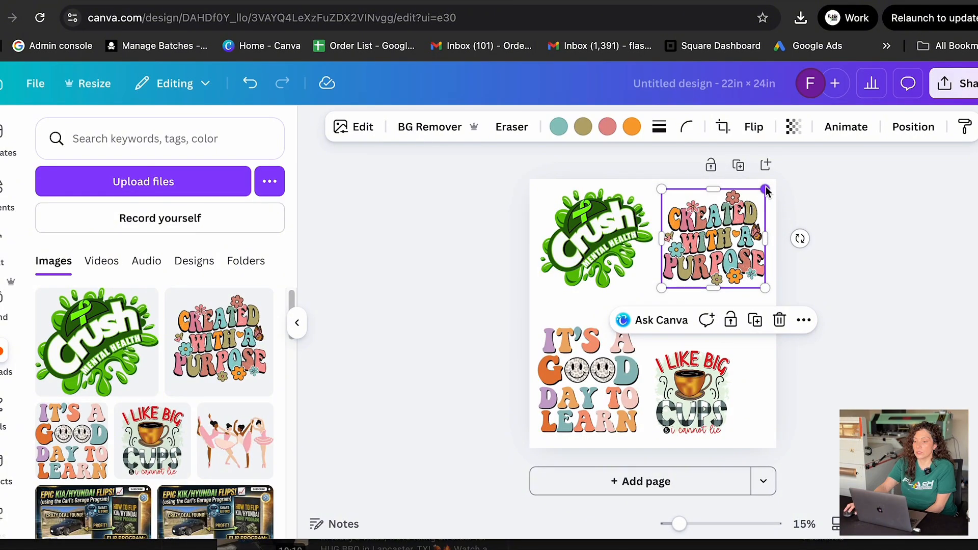
mouse_move(768, 187)
left_mouse_down()
mouse_move(744, 219)
mouse_move(767, 191)
left_mouse_up()
left_click_drag(745, 243, 731, 282)
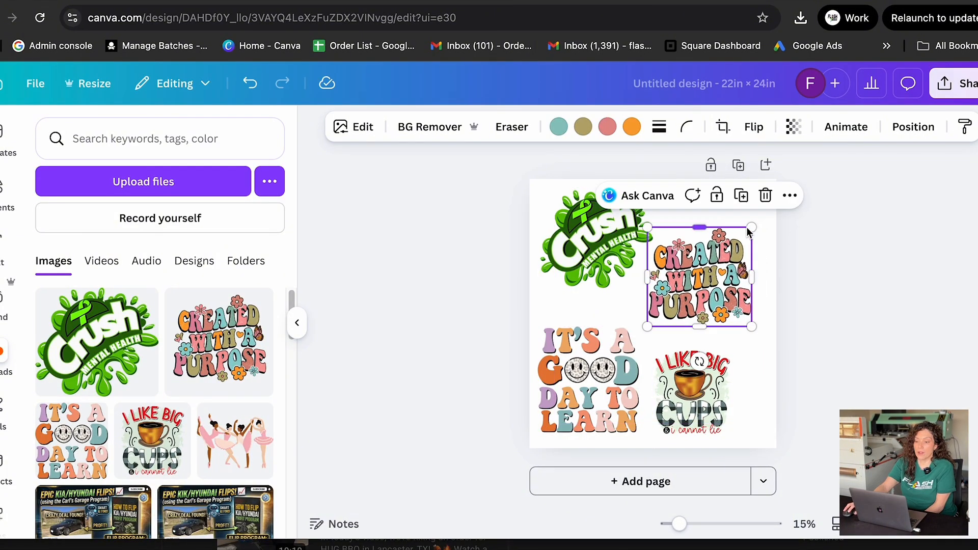
left_click_drag(752, 230, 760, 222)
left_click_drag(722, 294, 733, 255)
Scale down the "It's a Good Day to Learn" image and move it up just below the Crush image.
left_click(632, 337)
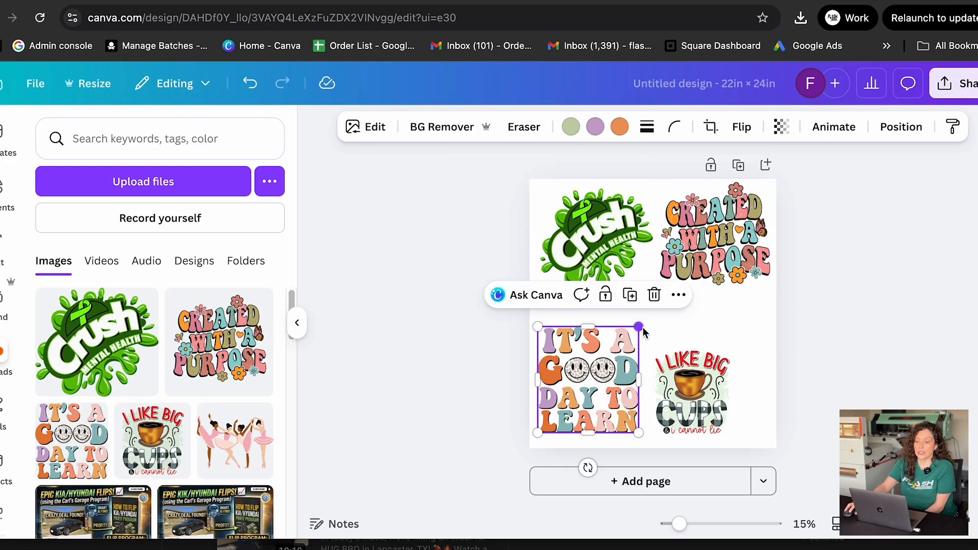
left_click_drag(642, 325, 627, 339)
left_click_drag(606, 388, 603, 349)
Scale down the "I Like Big Cups" image and place it just right of "It's a Good Day to Learn".
left_click_drag(718, 404, 713, 351)
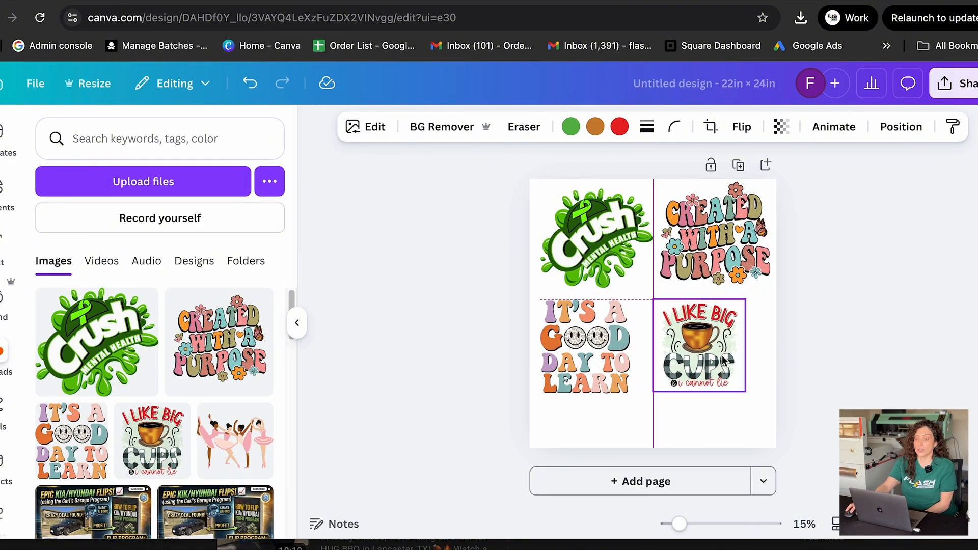
left_click_drag(732, 294, 721, 326)
mouse_move(686, 357)
left_mouse_down()
mouse_move(664, 300)
mouse_move(677, 340)
left_mouse_up()
Add the ballerinas image scaled down at the page's lower right and crop its empty top and bottom margins.
left_click(255, 439)
left_click_drag(767, 271, 683, 382)
left_click_drag(633, 408, 717, 403)
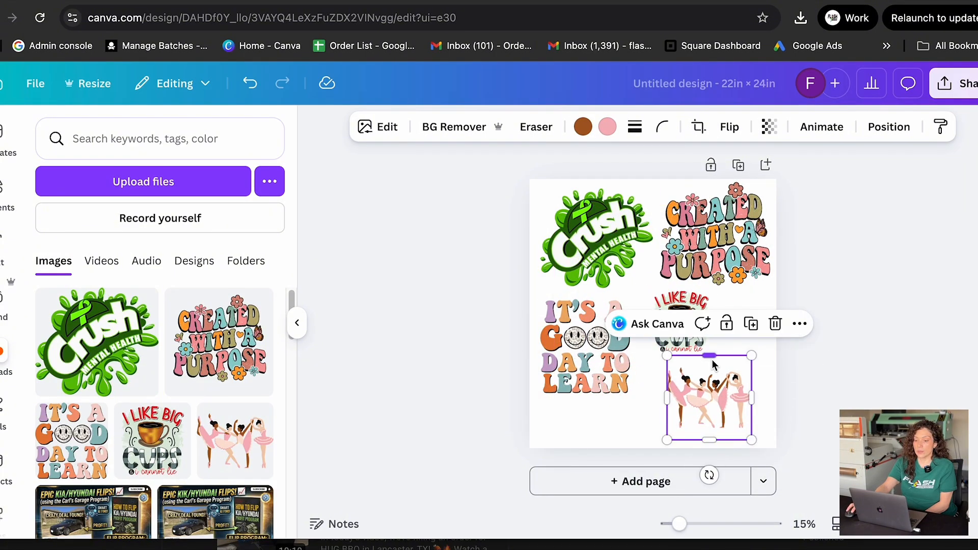
left_click_drag(713, 360, 711, 366)
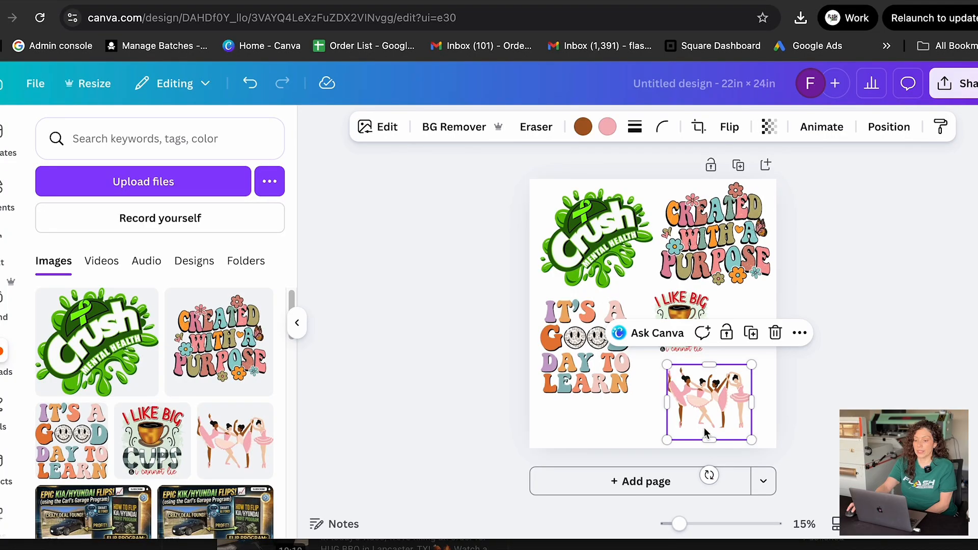
left_click_drag(711, 441, 711, 431)
Enlarge the cropped ballerinas image and fit it into the page's lower-right corner.
left_click_drag(667, 364, 647, 349)
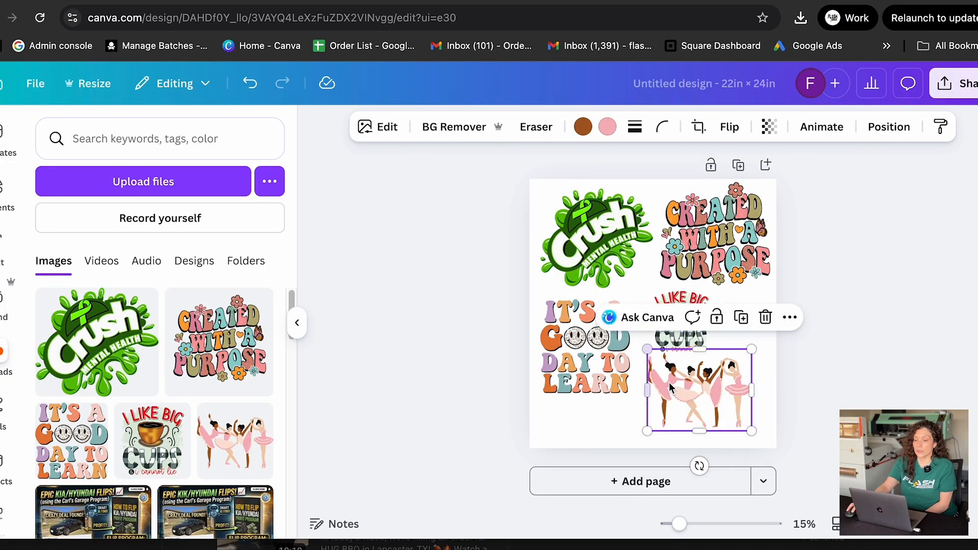
left_click_drag(670, 386, 715, 404)
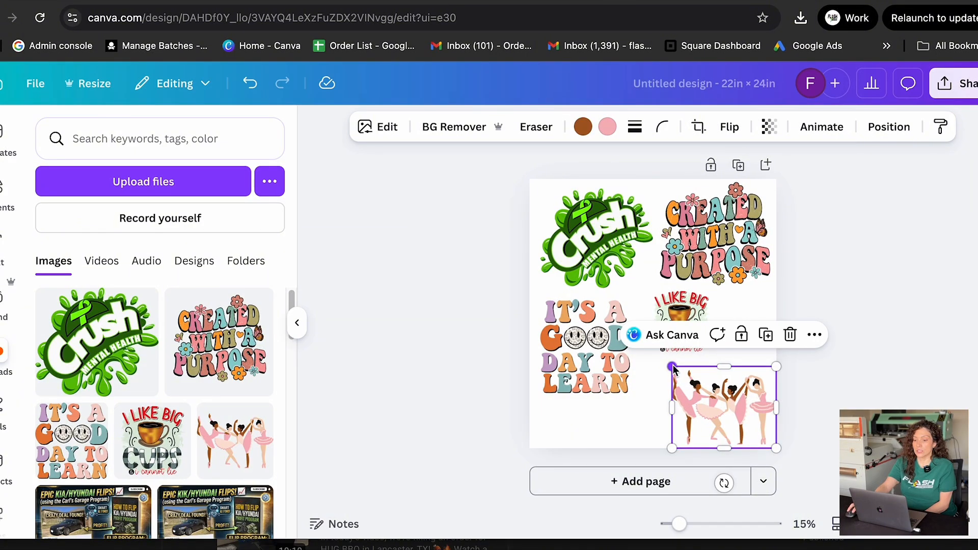
mouse_move(672, 369)
left_mouse_down()
mouse_move(662, 362)
mouse_move(653, 372)
left_mouse_up()
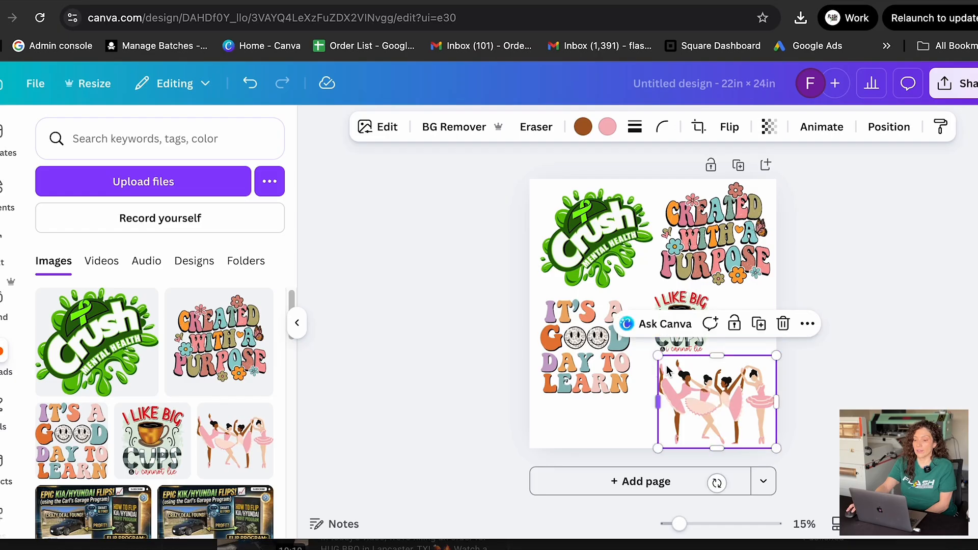
Nudge "It's a Good Day to Learn" upward and reposition "I Like Big Cups" close against its right side.
left_click_drag(683, 304, 597, 394)
left_click_drag(574, 322, 573, 318)
left_click_drag(609, 424, 678, 336)
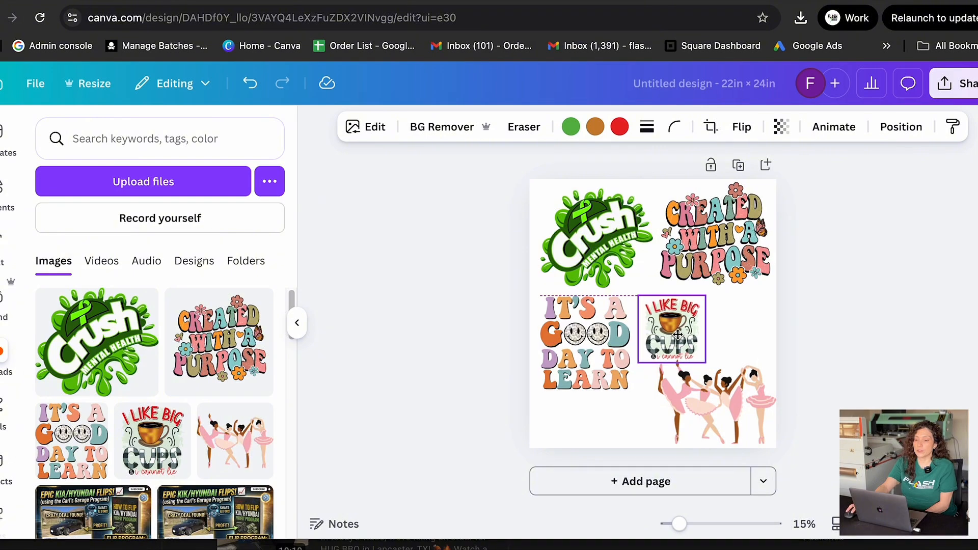
Move the Crush image closer to the page's upper-left corner and nudge "I Like Big Cups" upward.
left_click(616, 239)
left_click_drag(615, 228, 610, 223)
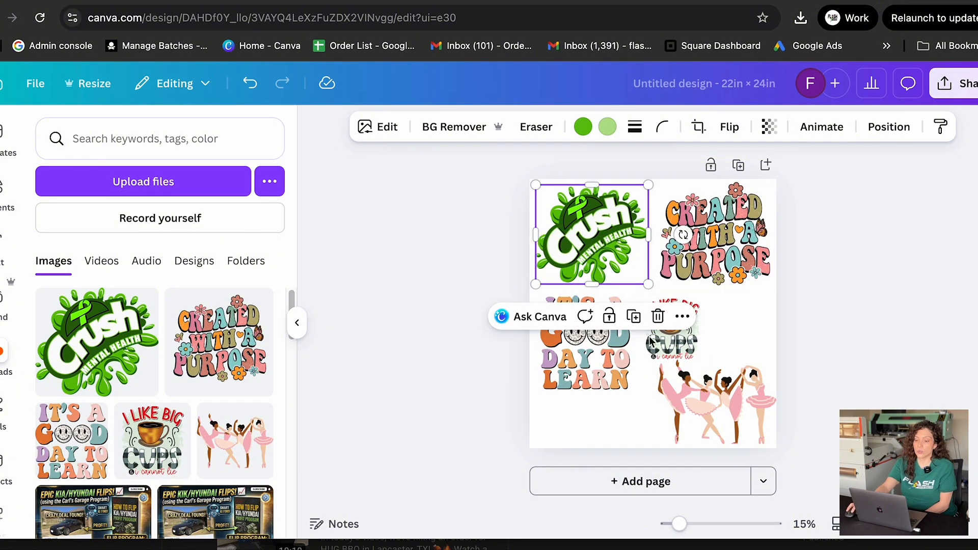
left_click_drag(668, 351, 665, 343)
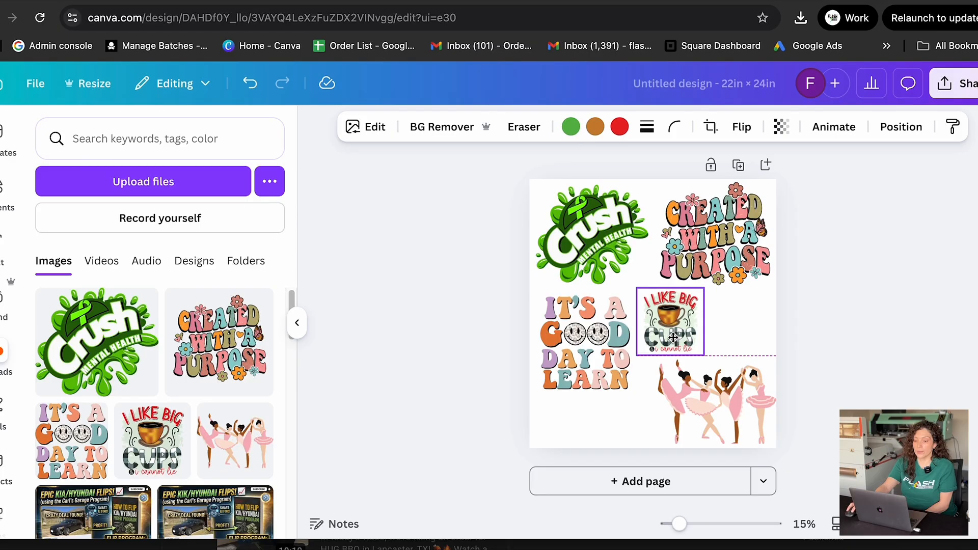
Scale down the ballerinas image, place it in the page's lower-left corner, and nudge "It's a Good Day to Learn" up and left.
left_click_drag(720, 416, 700, 412)
left_click_drag(763, 360, 725, 390)
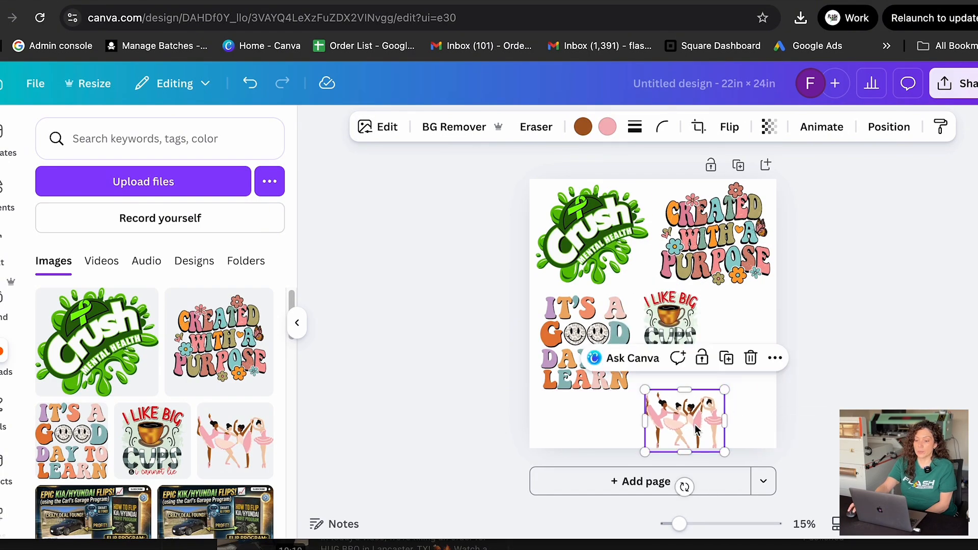
left_click_drag(696, 430, 587, 429)
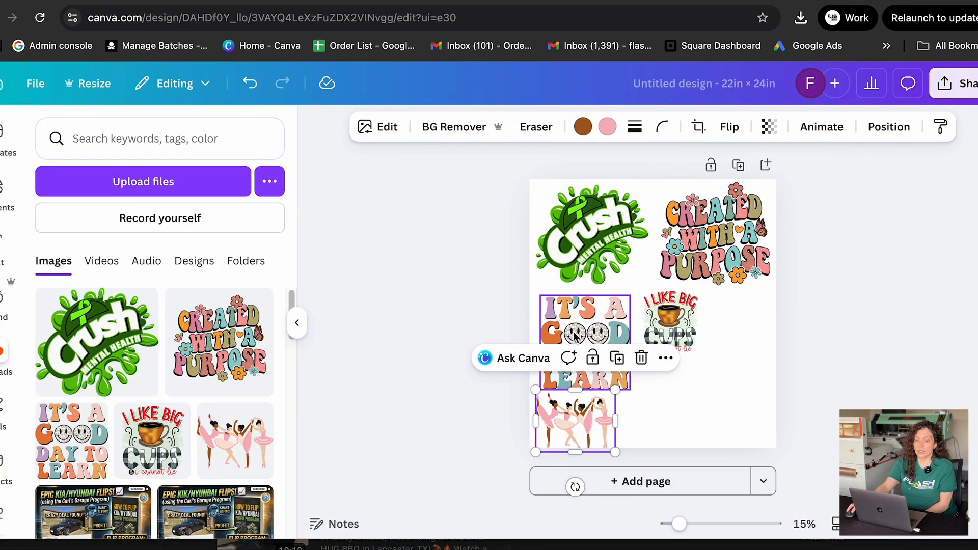
left_click_drag(575, 335, 573, 331)
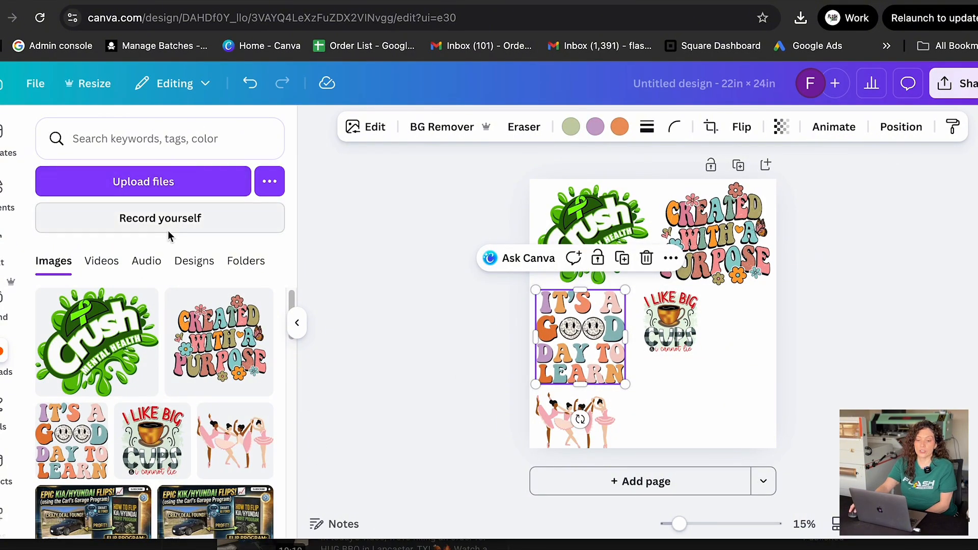
Search the elements library for "faces".
left_click(3, 192)
left_click(136, 138)
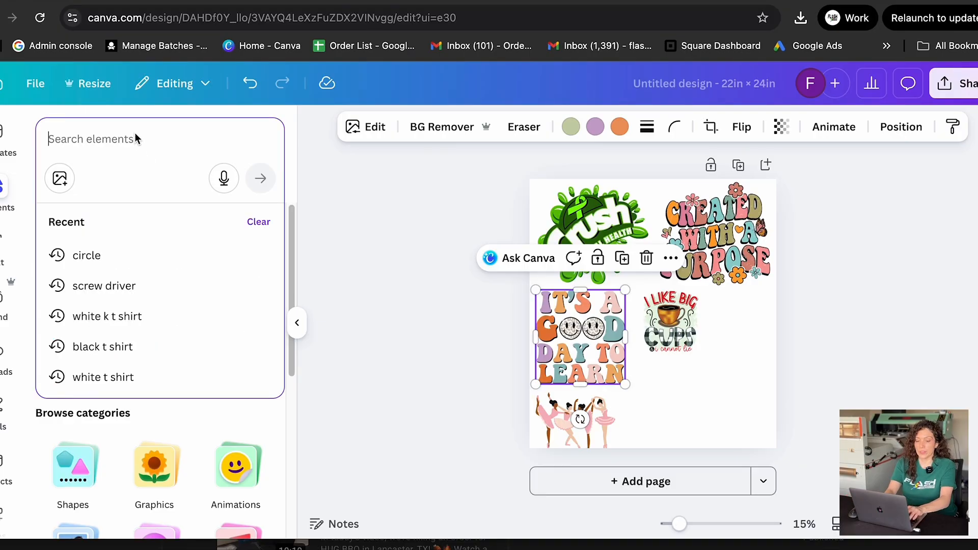
type("faces")
key("Return")
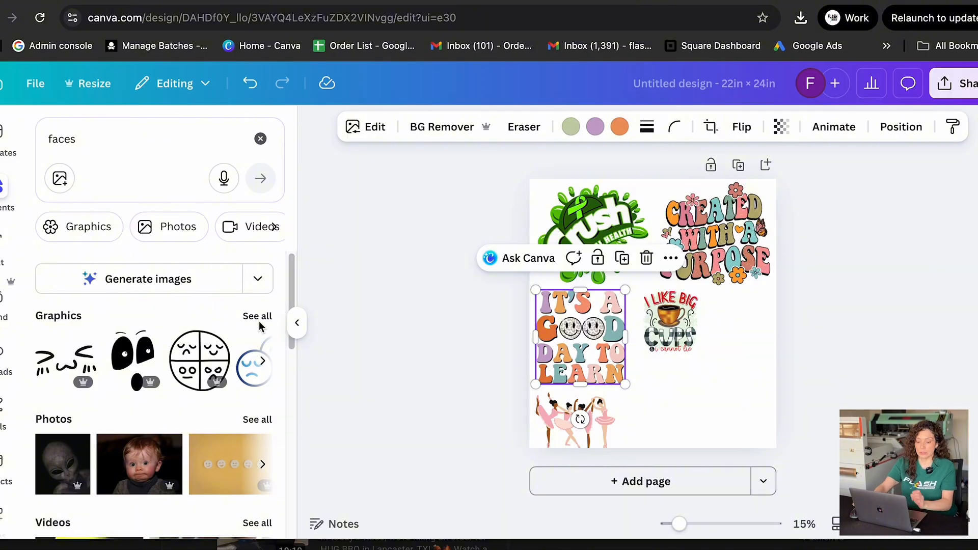
Search the elements for "smiley face" instead and show all matching graphics.
left_click(112, 147)
type("smil")
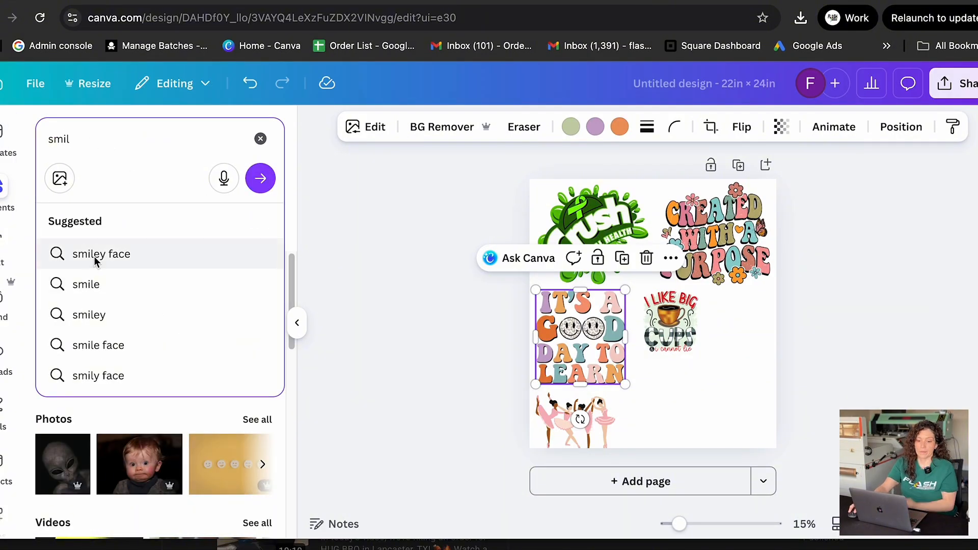
left_click(122, 255)
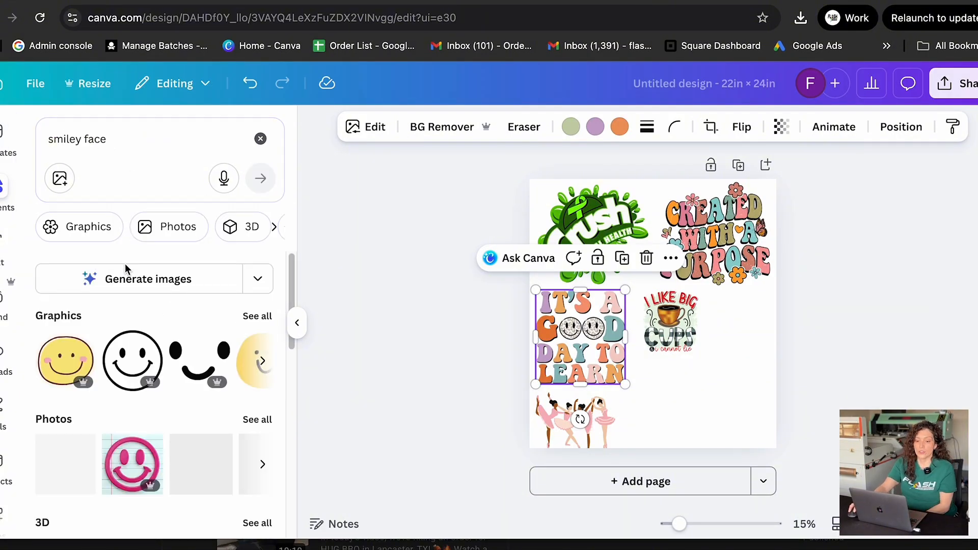
left_click(256, 316)
scroll(153, 407, "down", 1)
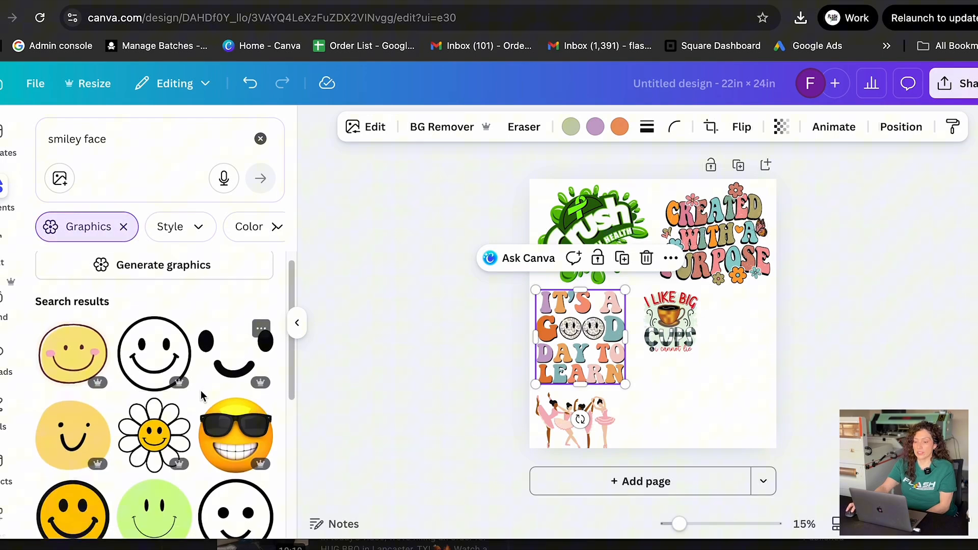
Add the white daisy smiley graphic, scale it down and place it in the page's lower-right corner.
left_click(151, 417)
left_click_drag(708, 315, 720, 387)
left_click_drag(758, 347, 738, 371)
left_click_drag(694, 410, 726, 406)
Add the pink flower smiley with the black outline, scaled down, between the ballerinas and the white daisy.
scroll(212, 388, "down", 5)
scroll(211, 388, "up", 3)
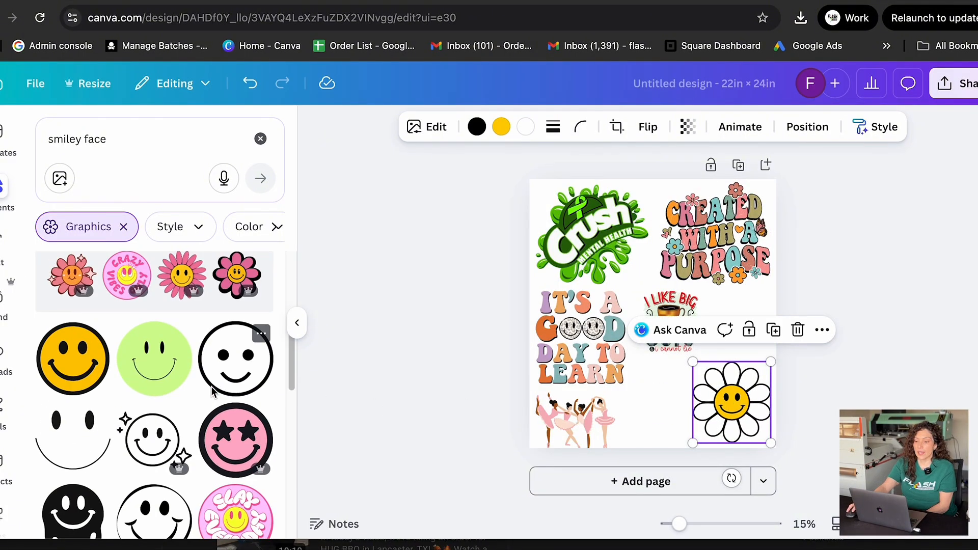
left_click(236, 278)
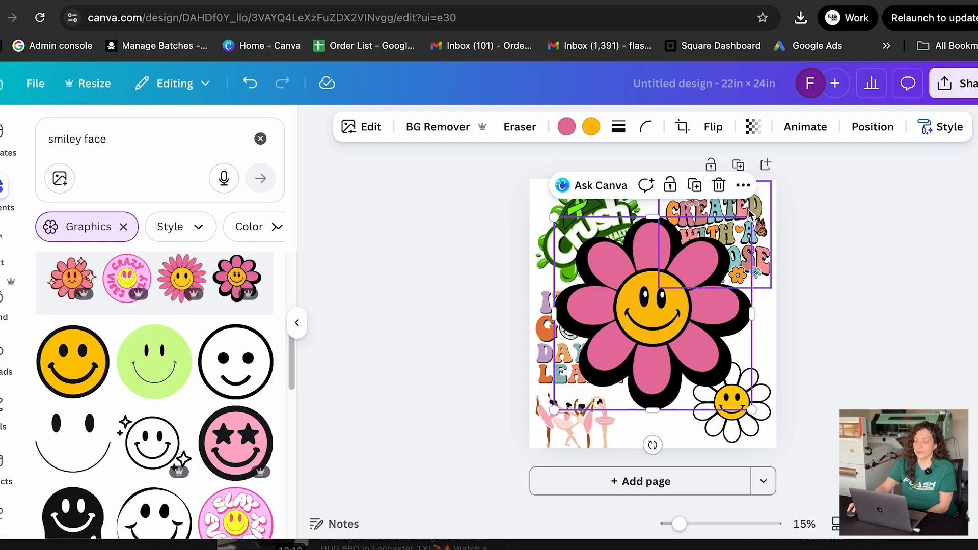
left_click_drag(755, 213, 622, 343)
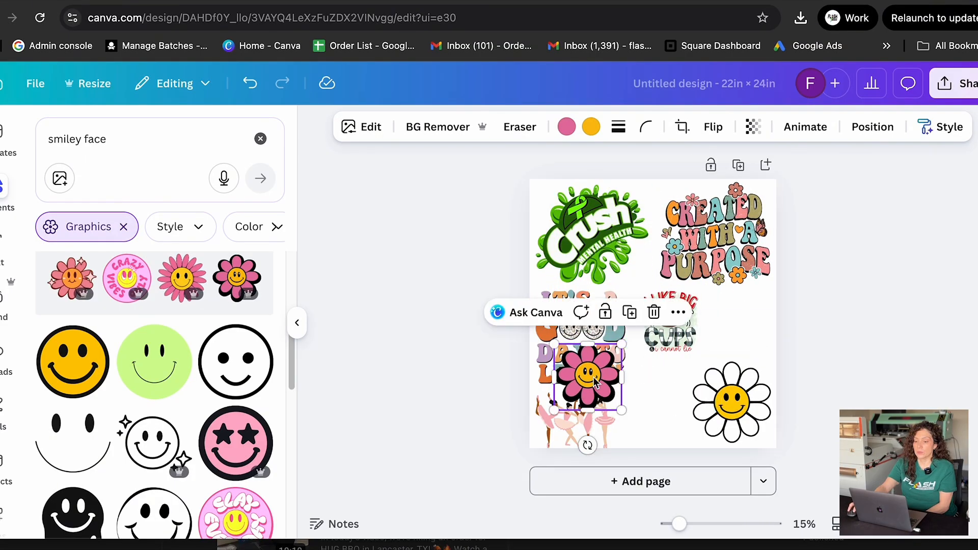
left_click_drag(596, 374, 659, 411)
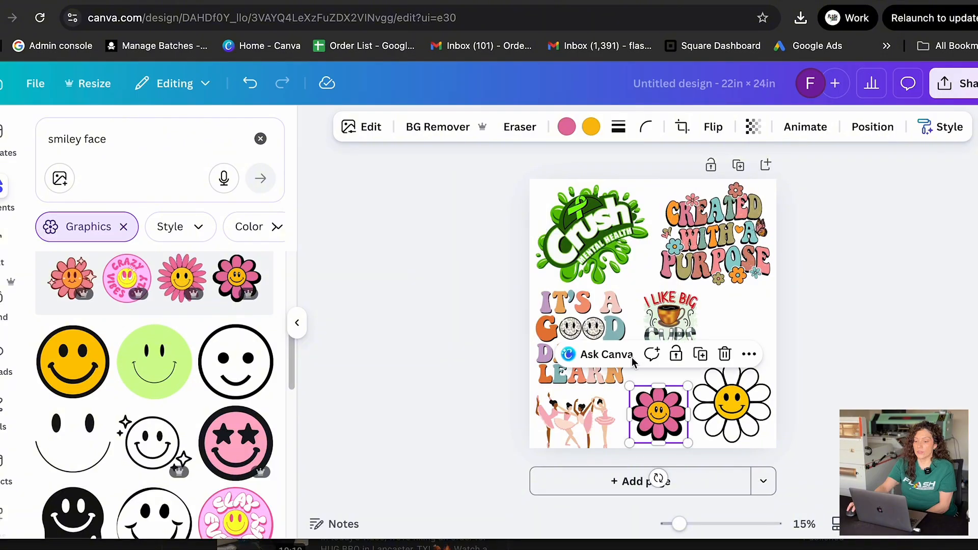
Enlarge the "I Like Big Cups" image slightly and reposition it just above the pink flower.
left_click(673, 329)
left_click_drag(704, 355, 715, 376)
left_click_drag(685, 321, 686, 331)
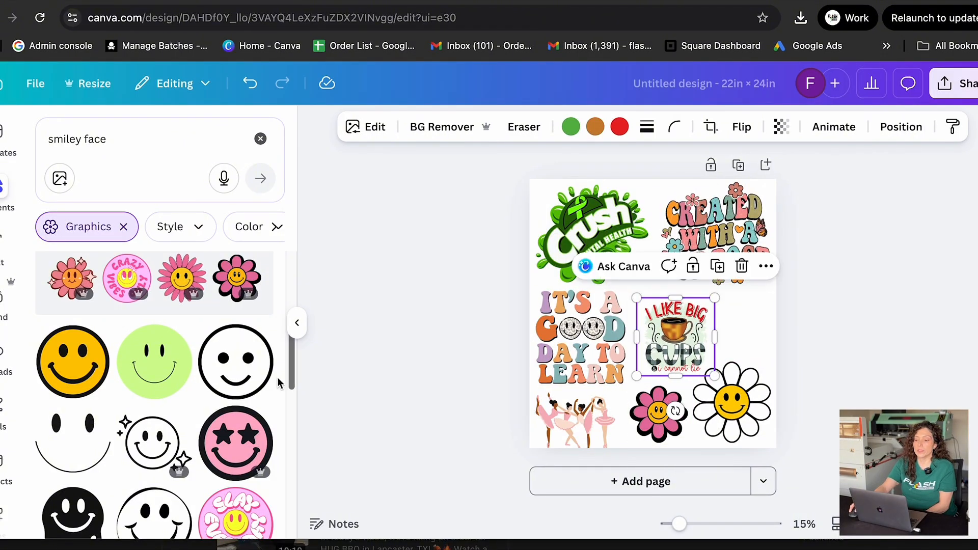
Add the green smiley graphic scaled down beside "I Like Big Cups", and enlarge the cup image slightly toward its upper left.
left_click(165, 383)
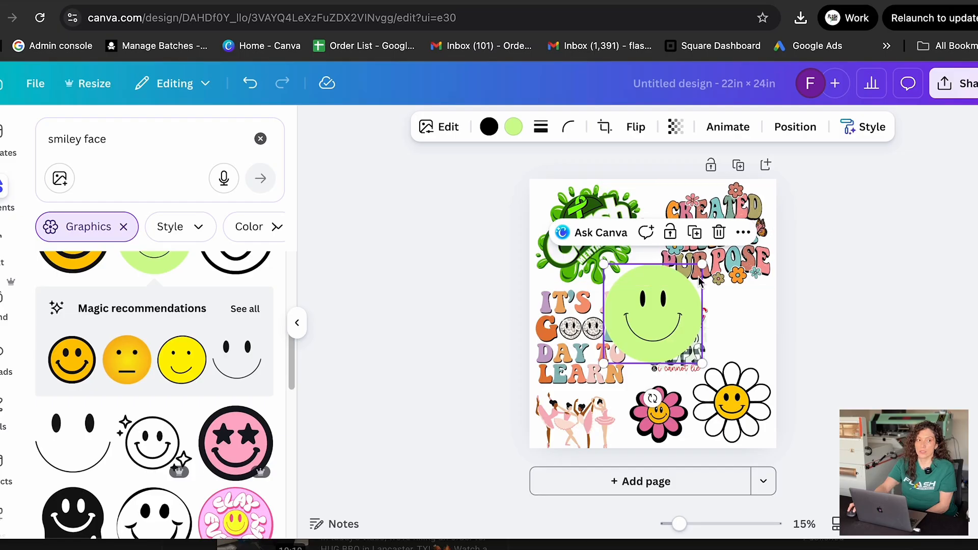
left_click_drag(702, 263, 744, 328)
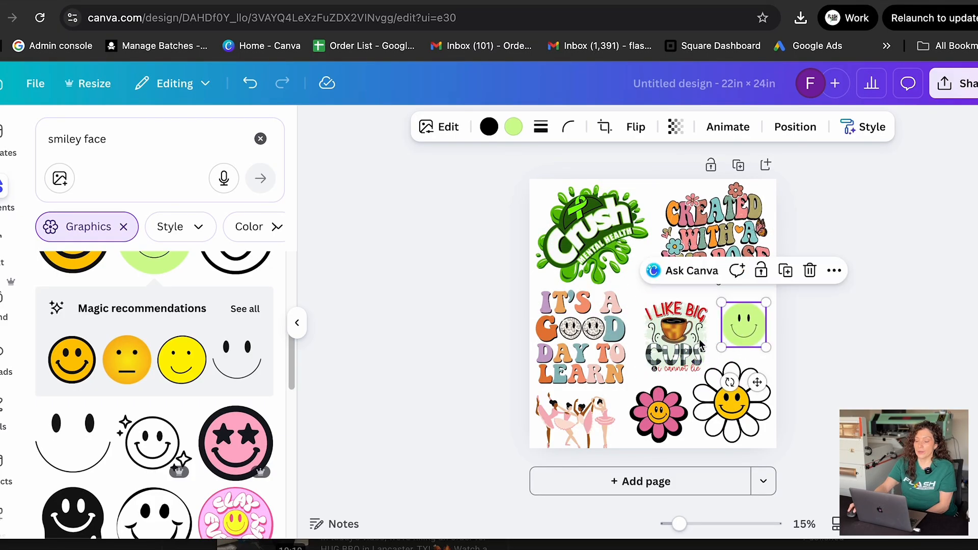
left_click(678, 333)
left_click_drag(639, 299, 631, 291)
left_click(818, 361)
left_click(576, 418)
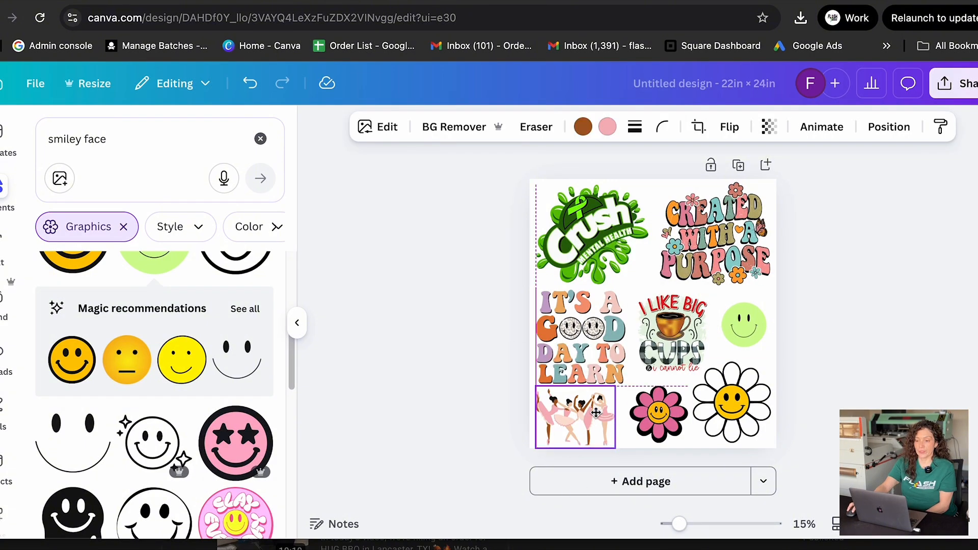
left_click(827, 415)
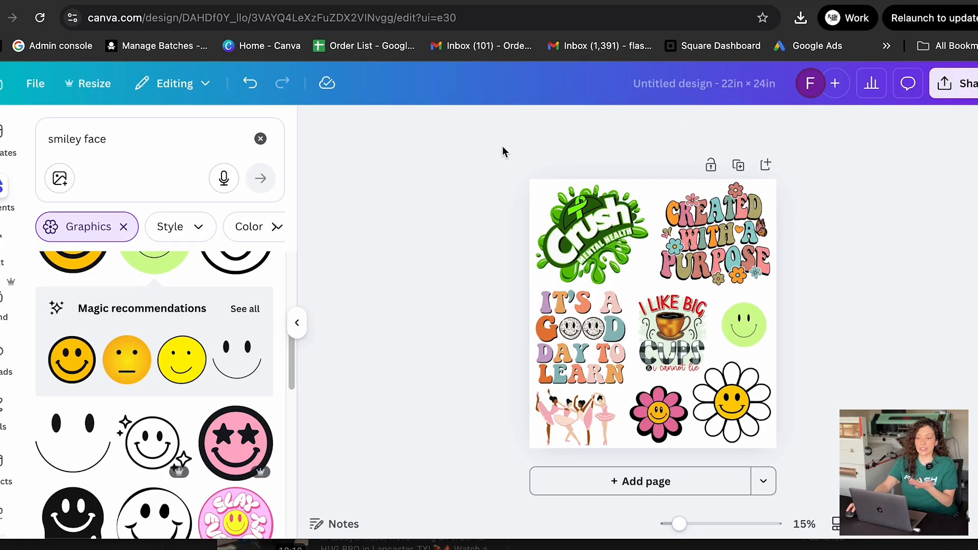
Rename the design as "Test gang sheet".
left_click(710, 83)
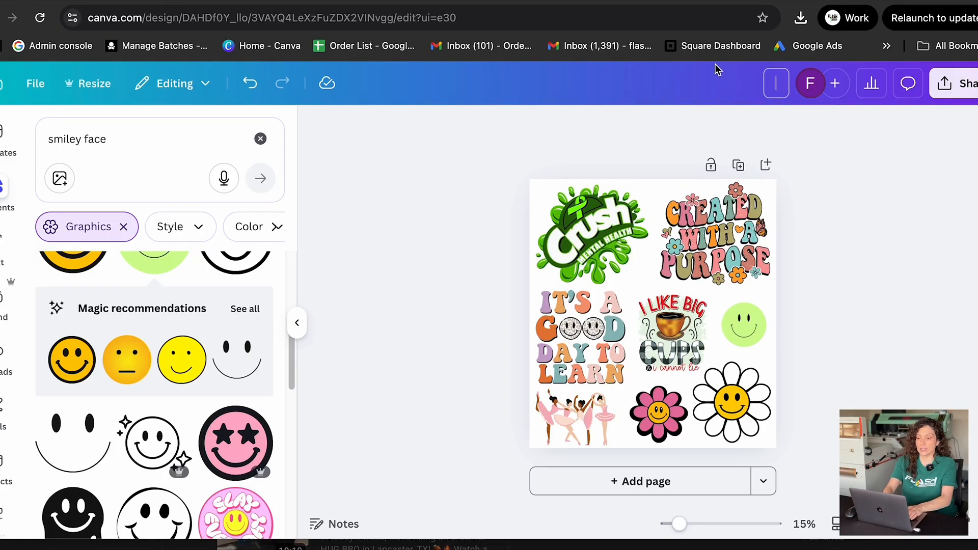
type("Test gang sheet")
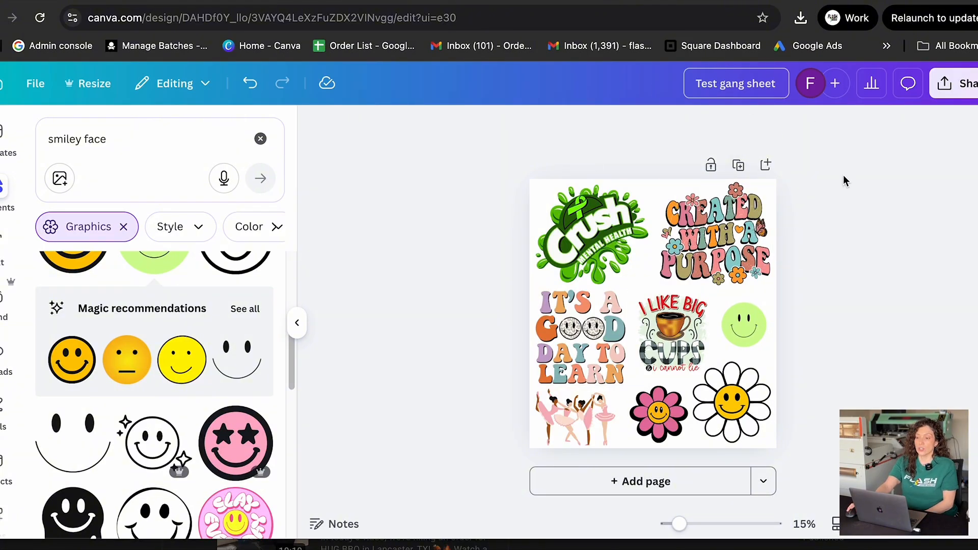
Open the design's download settings with PNG as the file type and set the size multiplier to 3.125.
left_click(955, 93)
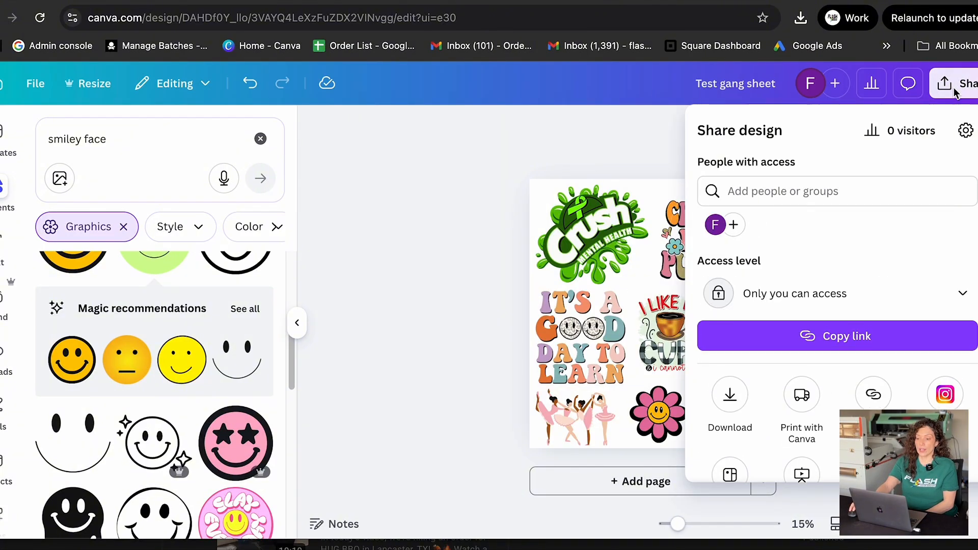
left_click(730, 407)
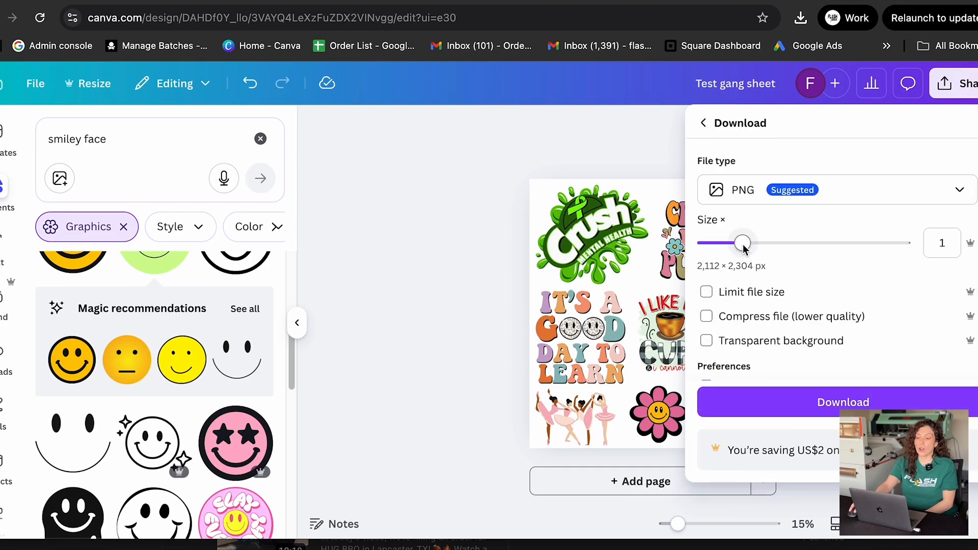
left_click_drag(744, 248, 913, 253)
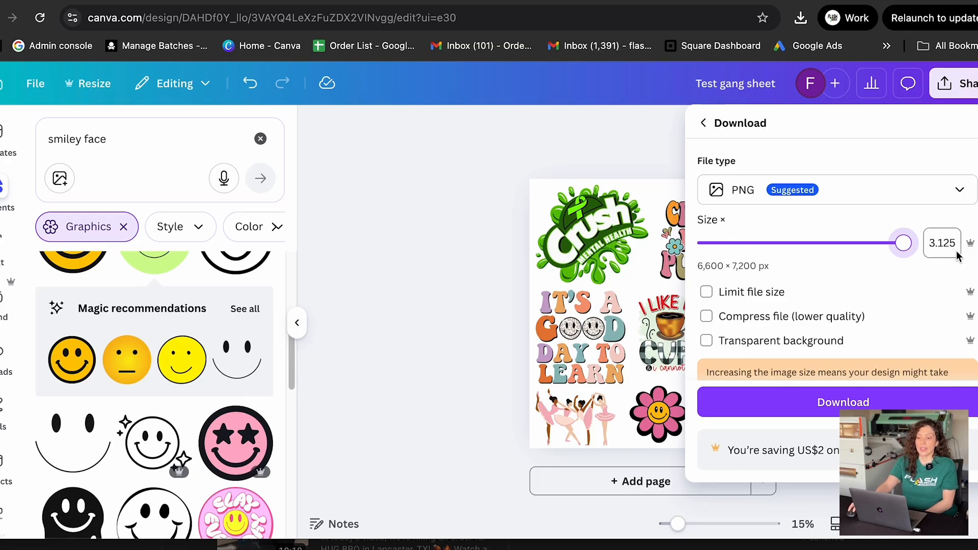
Enable a transparent background for the PNG export and download the gang sheet.
left_click(706, 342)
scroll(754, 311, "down", 1)
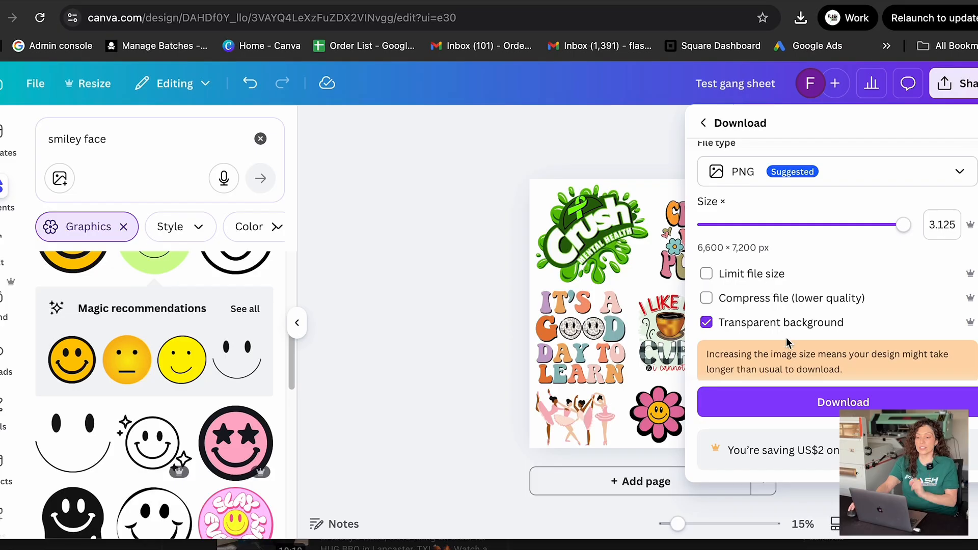
scroll(756, 309, "down", 1)
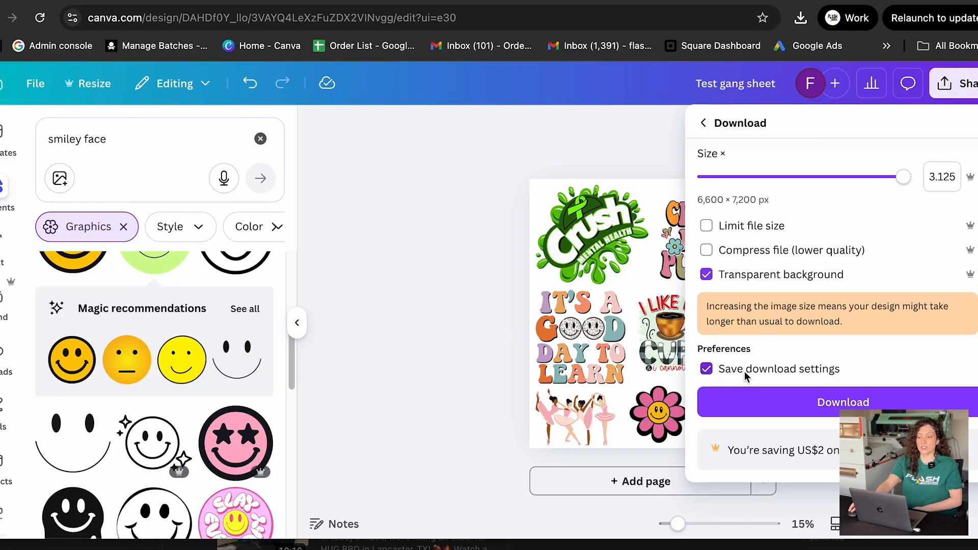
scroll(762, 326, "up", 2)
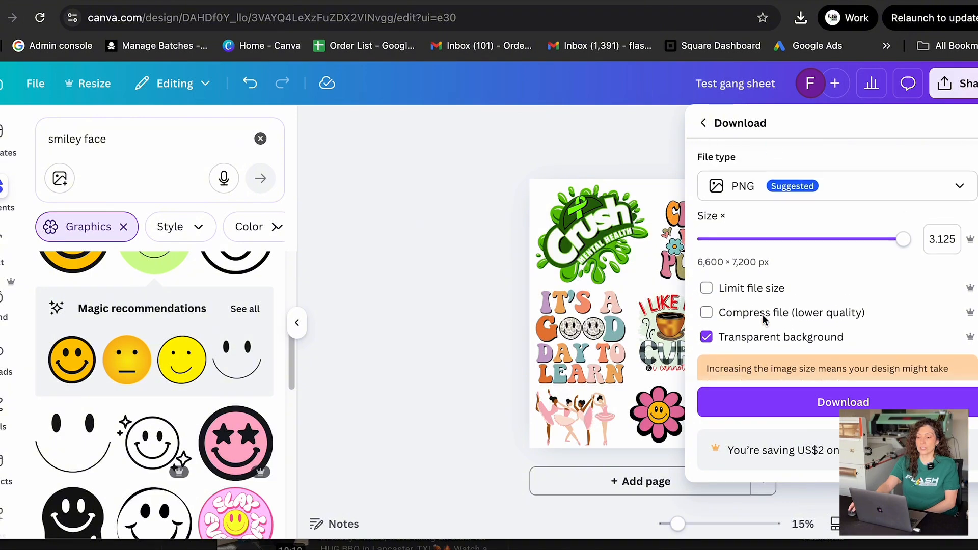
left_click(810, 406)
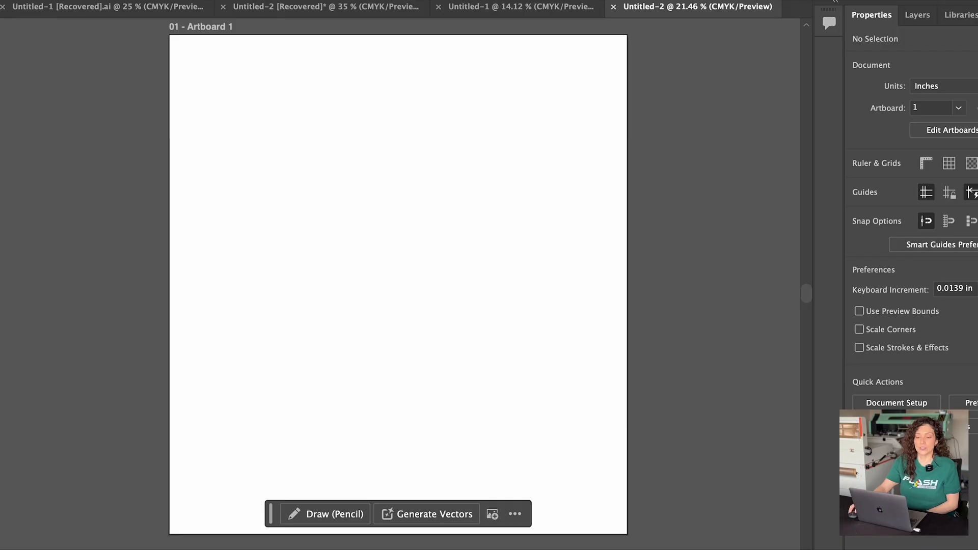
Switch to Adobe Illustrator and open Test gang sheet.png from the Downloads folder.
left_click(50, 1)
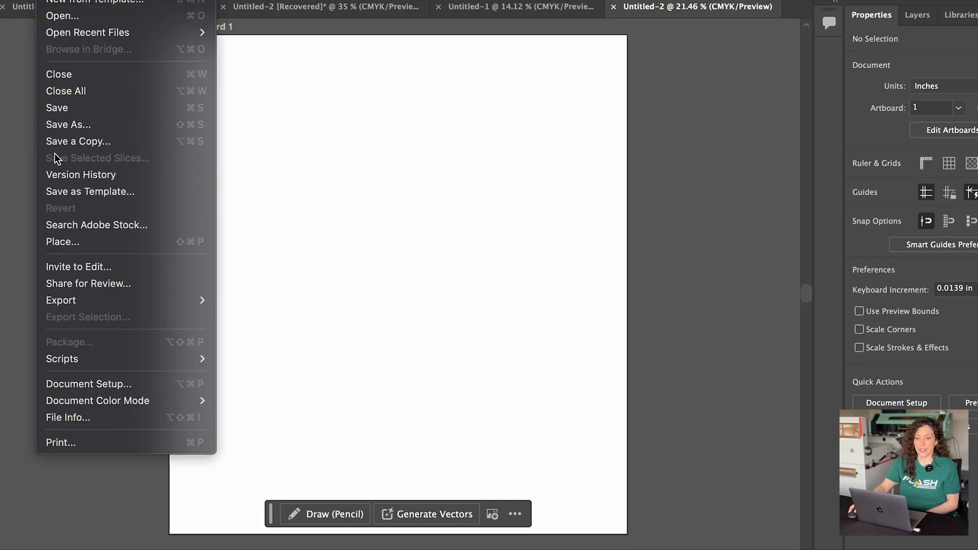
left_click(61, 18)
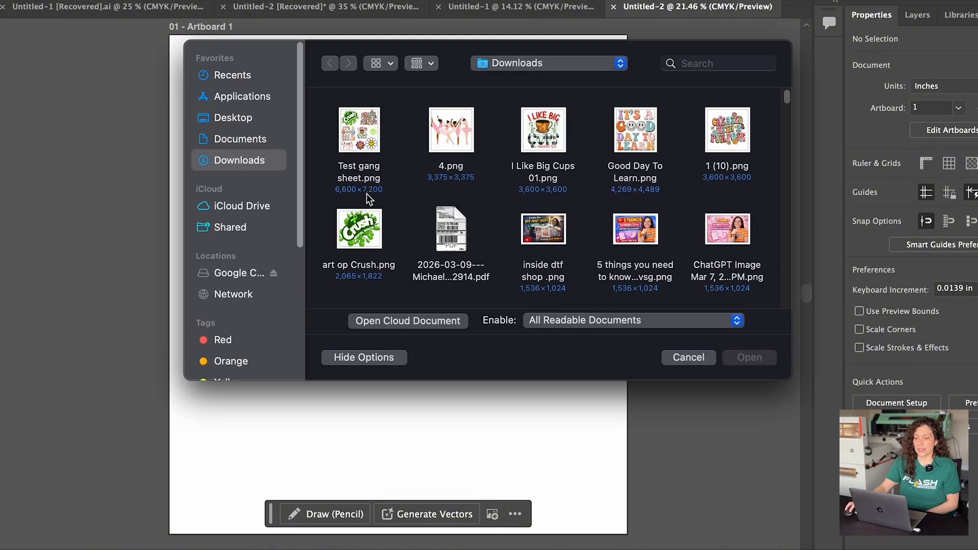
left_click(359, 178)
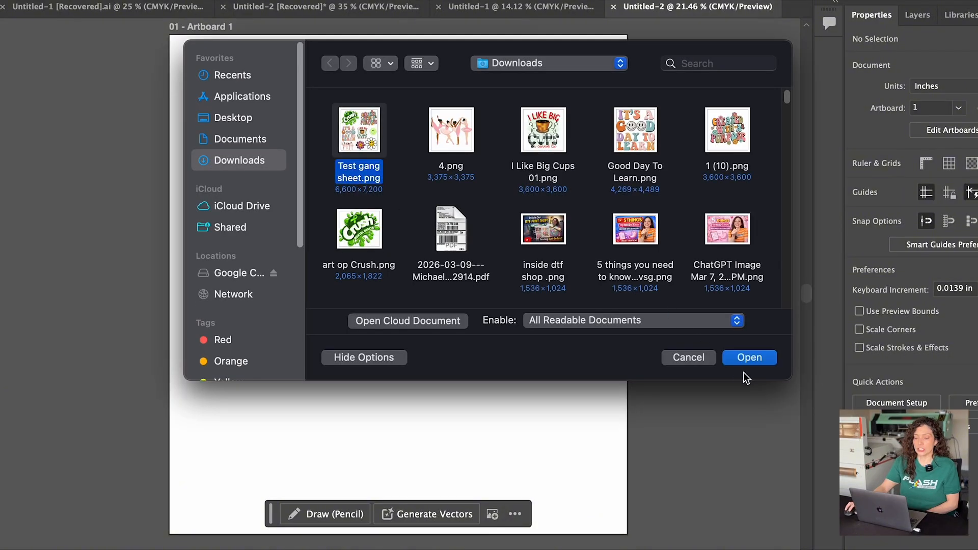
left_click(749, 358)
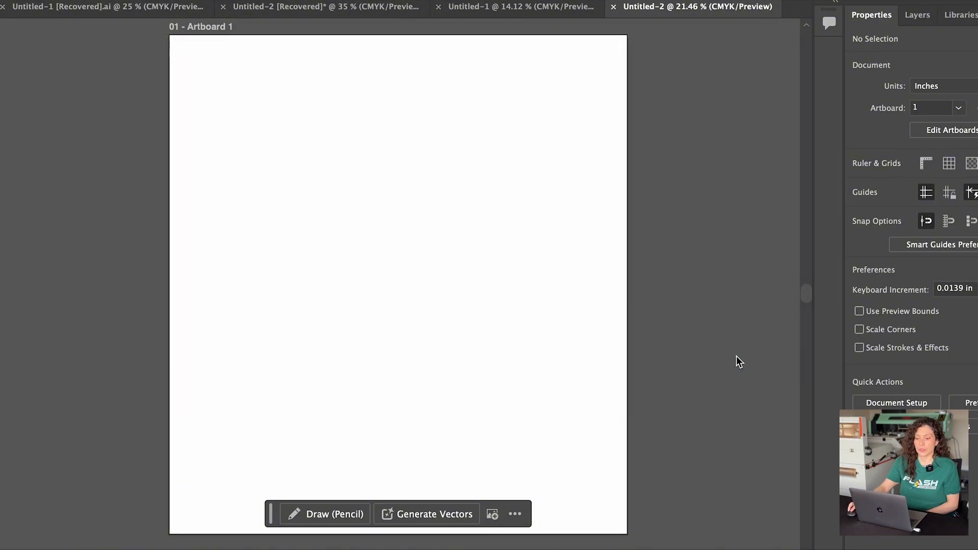
Move the whole gang sheet image off the artboard onto the empty canvas on the artboard's left side.
scroll(278, 417, "up", 3)
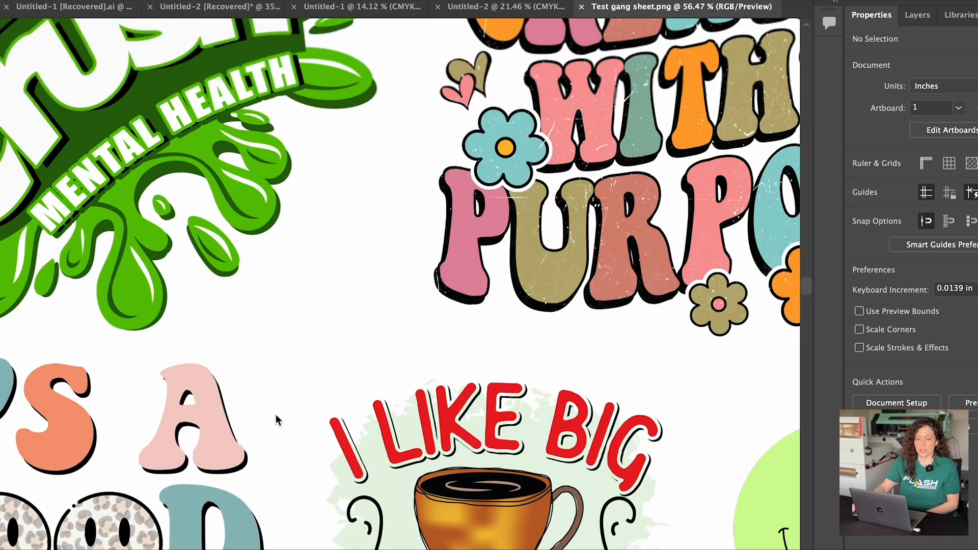
scroll(278, 417, "down", 3)
left_click(66, 549)
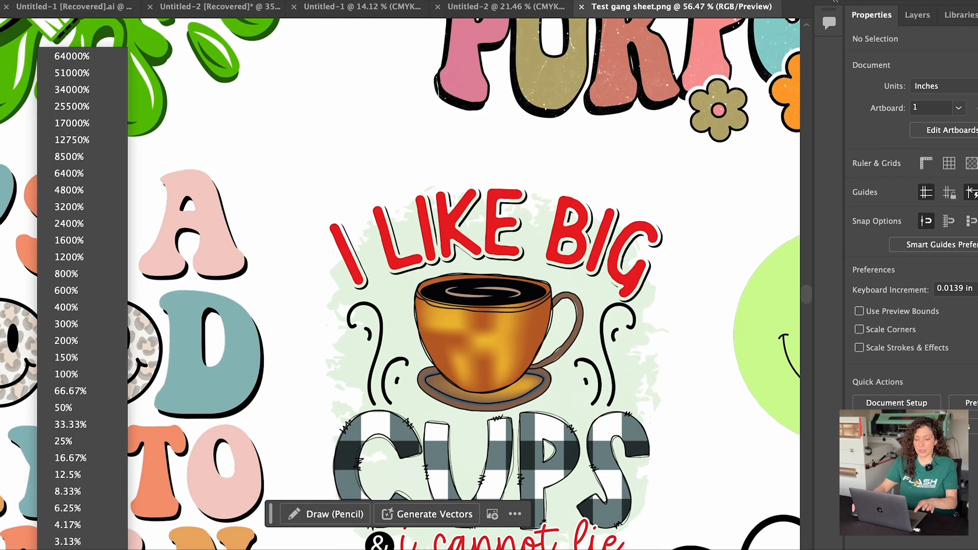
left_click(67, 549)
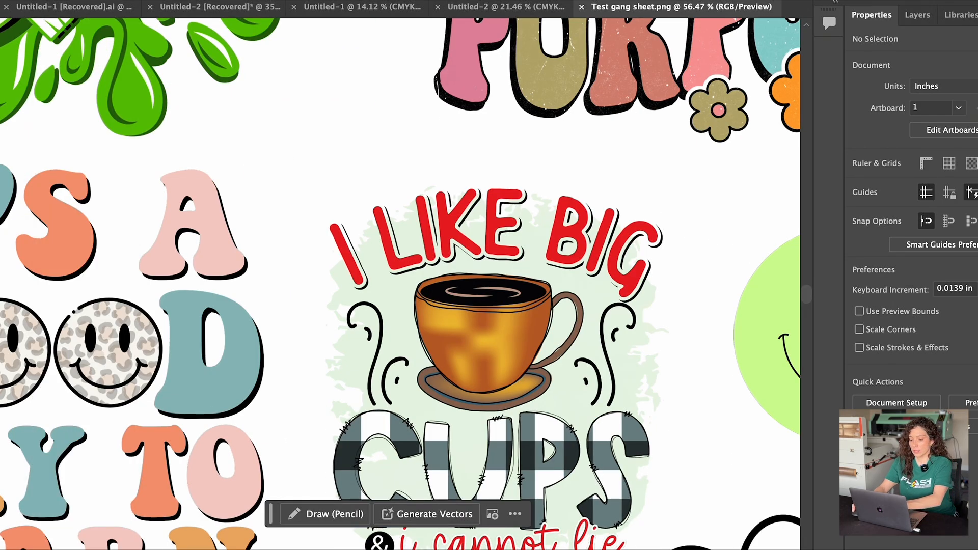
key("Return")
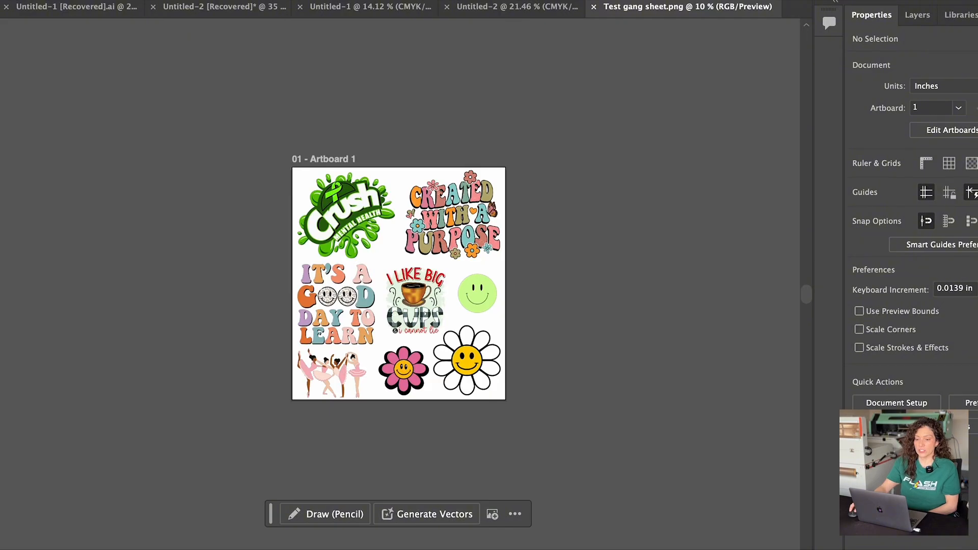
left_click_drag(459, 277, 593, 278)
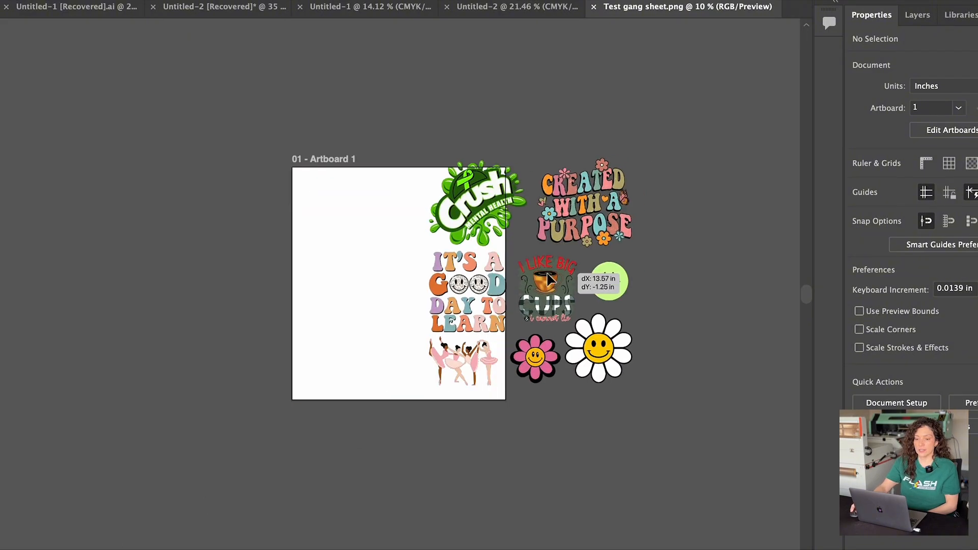
mouse_move(533, 277)
left_mouse_down()
mouse_move(179, 278)
mouse_move(179, 269)
left_mouse_up()
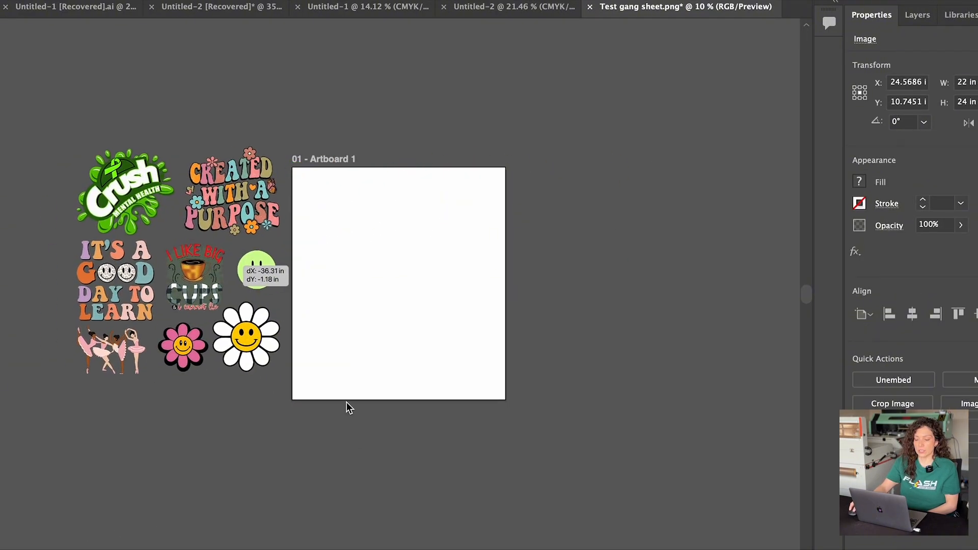
left_click(238, 309)
scroll(397, 275, "left", 10)
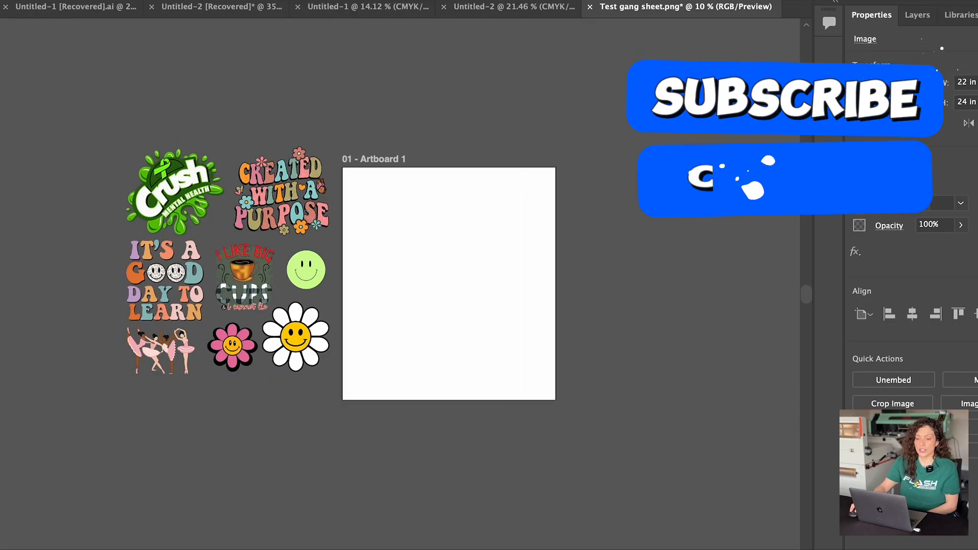
mouse_move(360, 267)
left_mouse_down()
mouse_move(320, 257)
mouse_move(333, 271)
left_mouse_up()
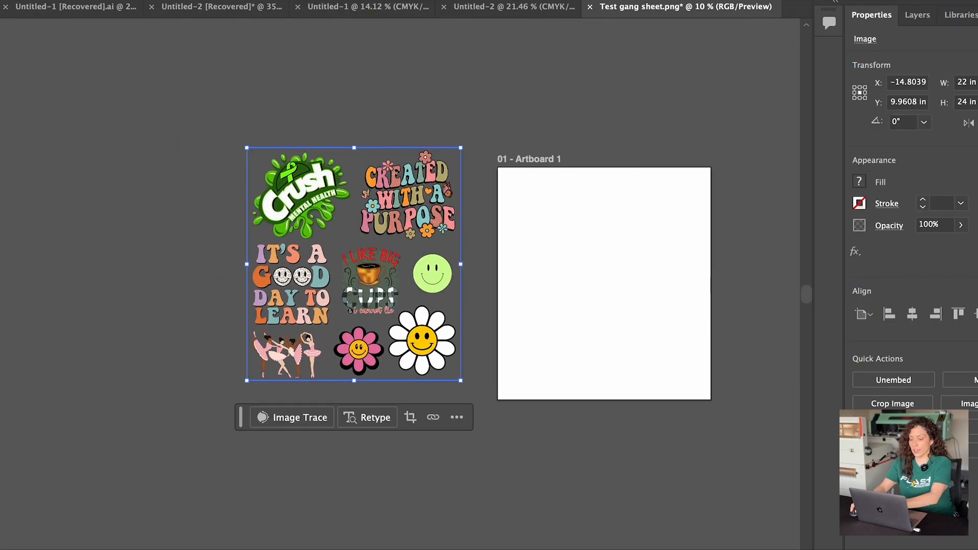
Examine the edge sharpness of the cup, pink flower, lettering and ballerina artwork at 100% and 300% magnification.
scroll(348, 281, "up", 5)
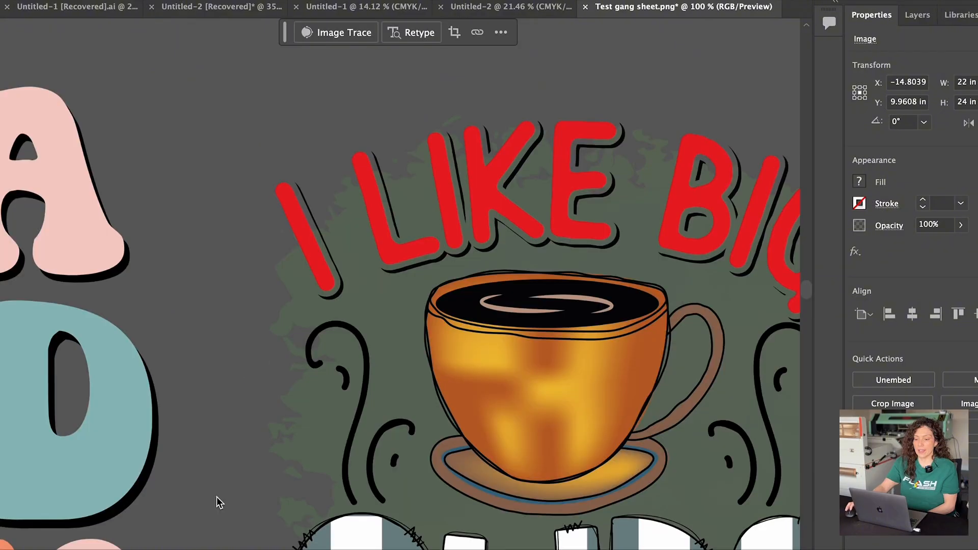
scroll(533, 212, "down", 3)
scroll(534, 305, "down", 12)
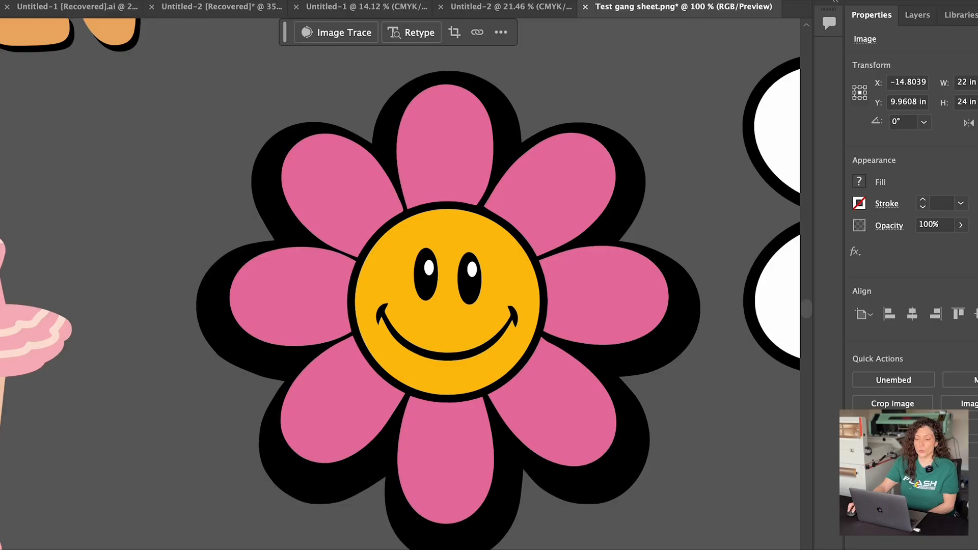
scroll(400, 283, "right", 3)
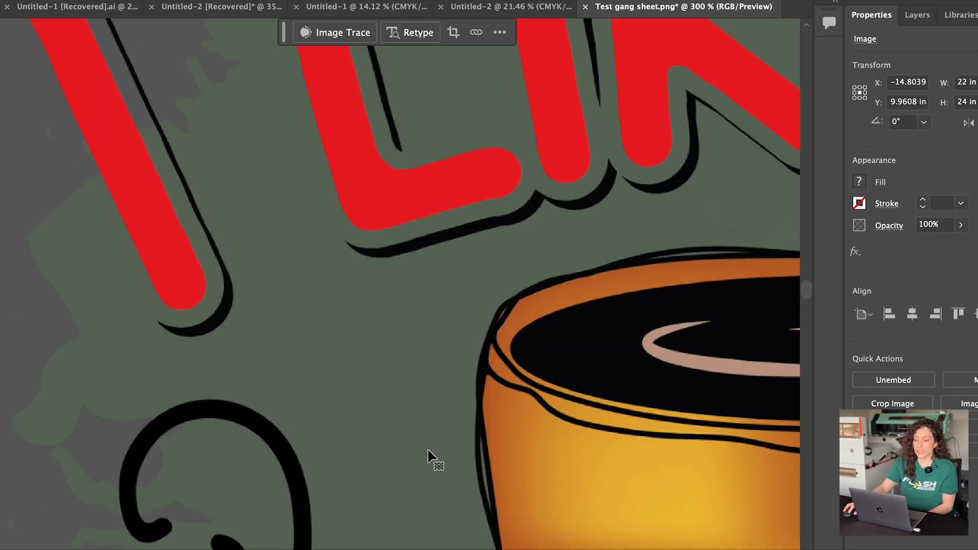
scroll(601, 432, "down", 2)
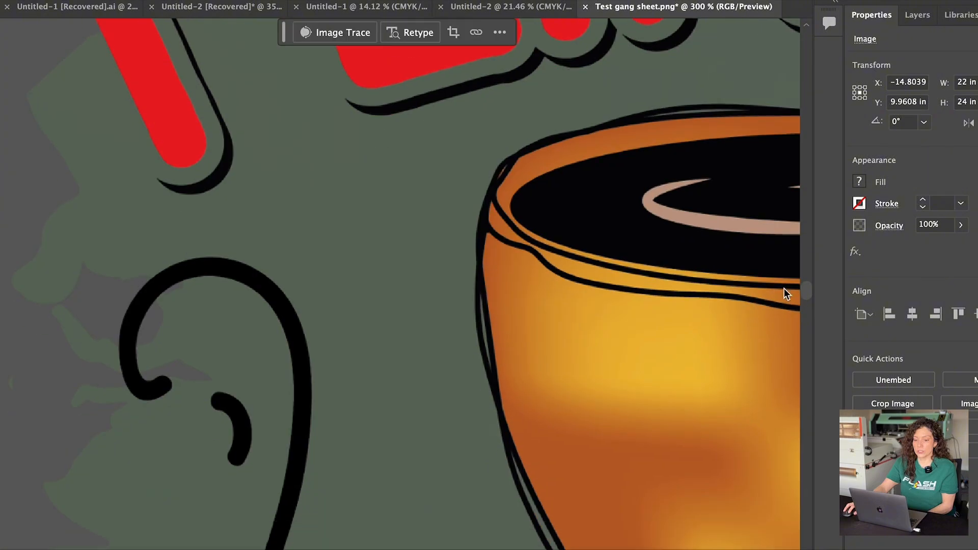
left_click_drag(803, 288, 796, 302)
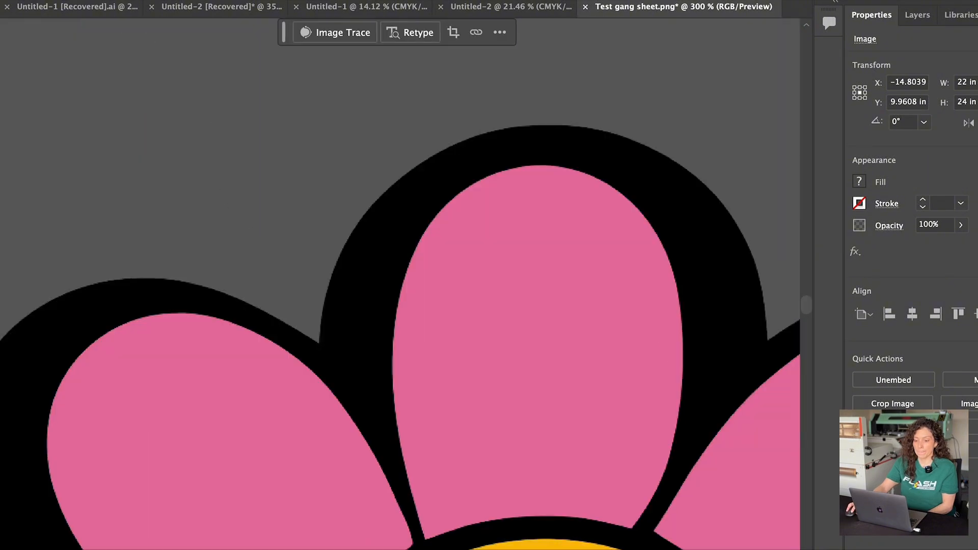
left_click_drag(566, 549, 551, 549)
scroll(543, 460, "up", 3)
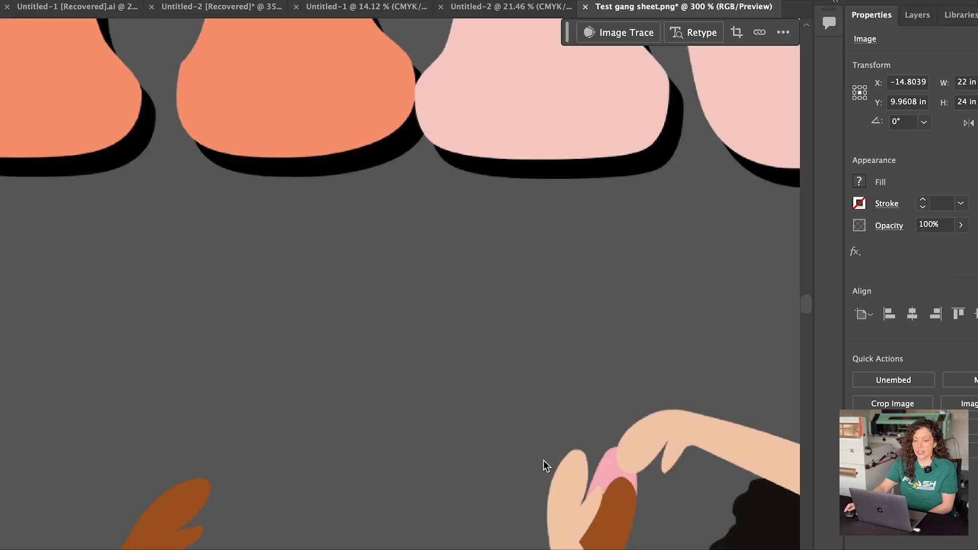
scroll(543, 460, "down", 8)
scroll(545, 454, "up", 7)
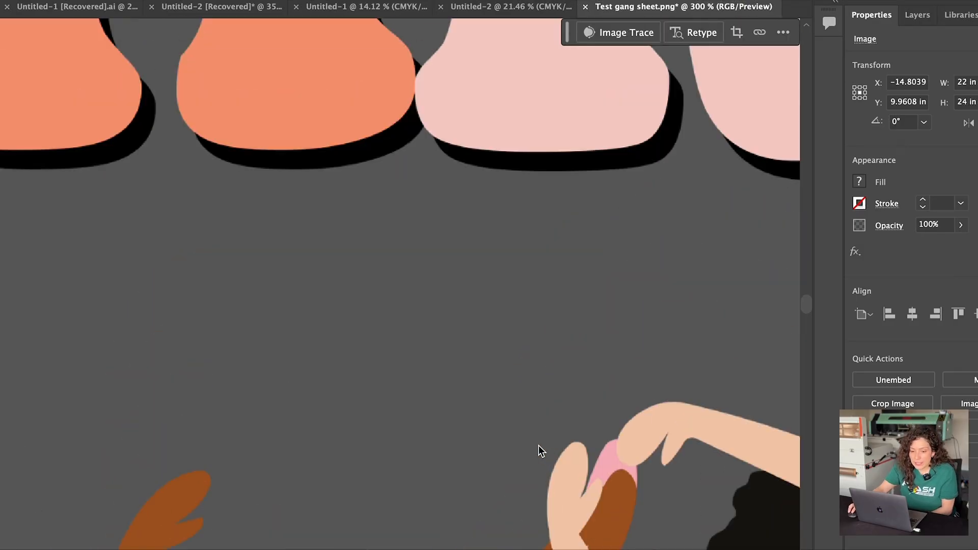
scroll(540, 451, "up", 2)
scroll(539, 452, "down", 1)
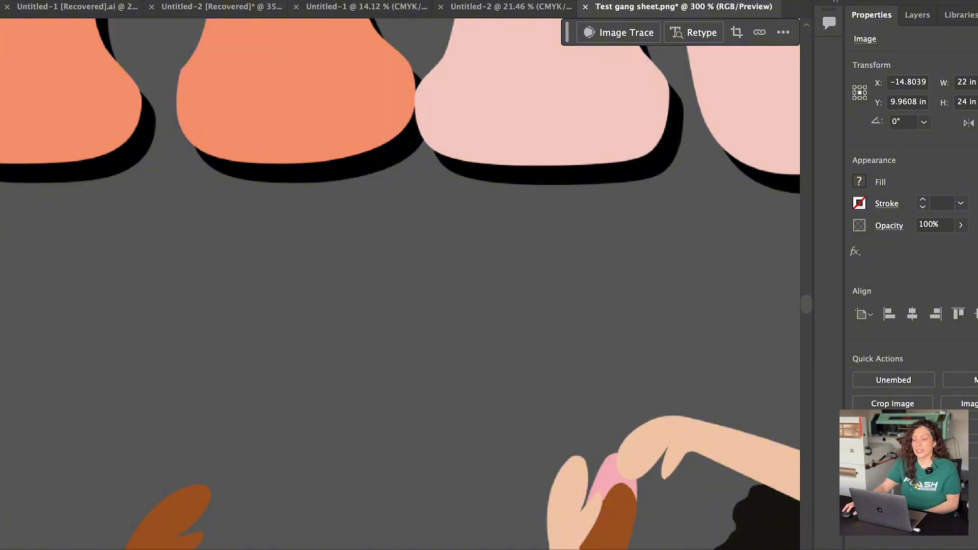
Compare the print detail of the Crush, "Created With a Purpose", cup and "It's a Good Day" artwork at 100% and 300%, then view the sheet at 20%.
key("ctrl+1")
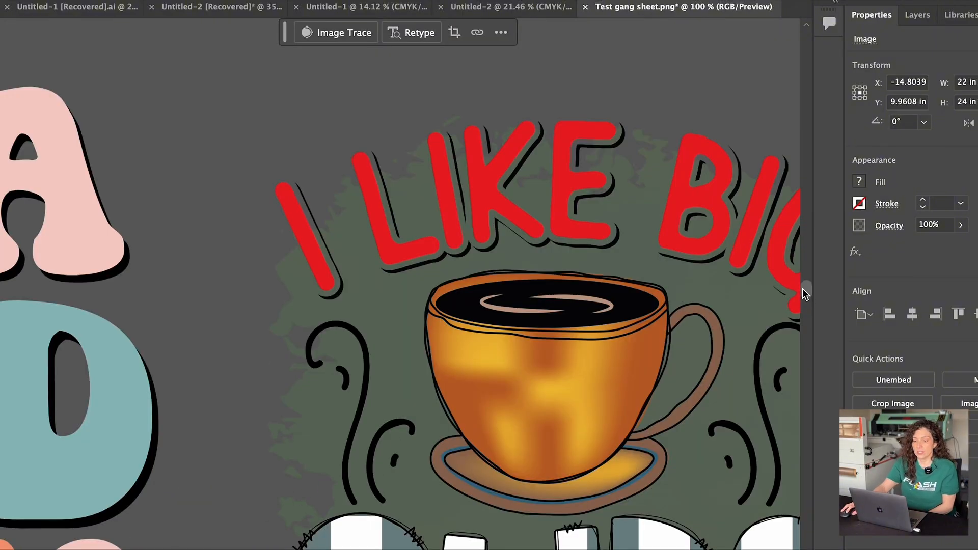
left_click_drag(802, 289, 804, 277)
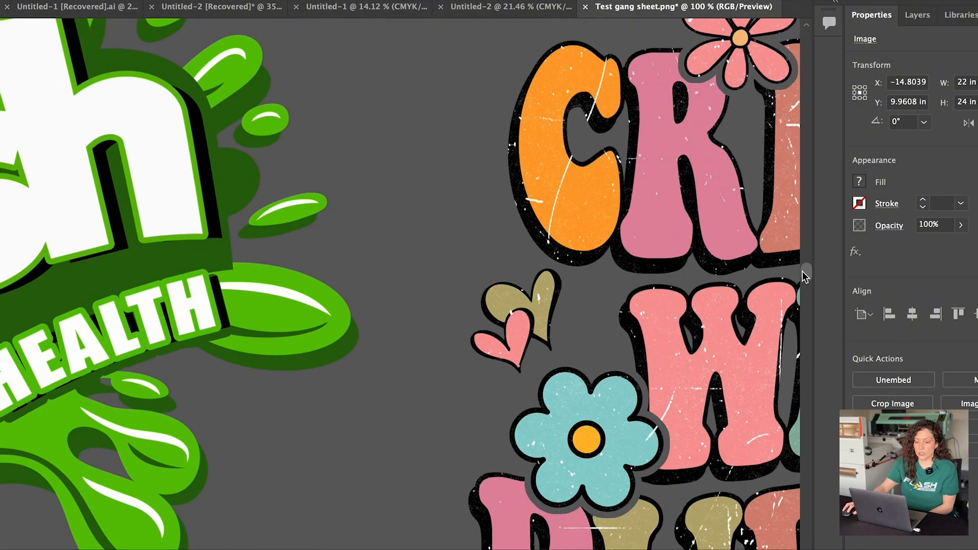
left_click_drag(400, 549, 390, 549)
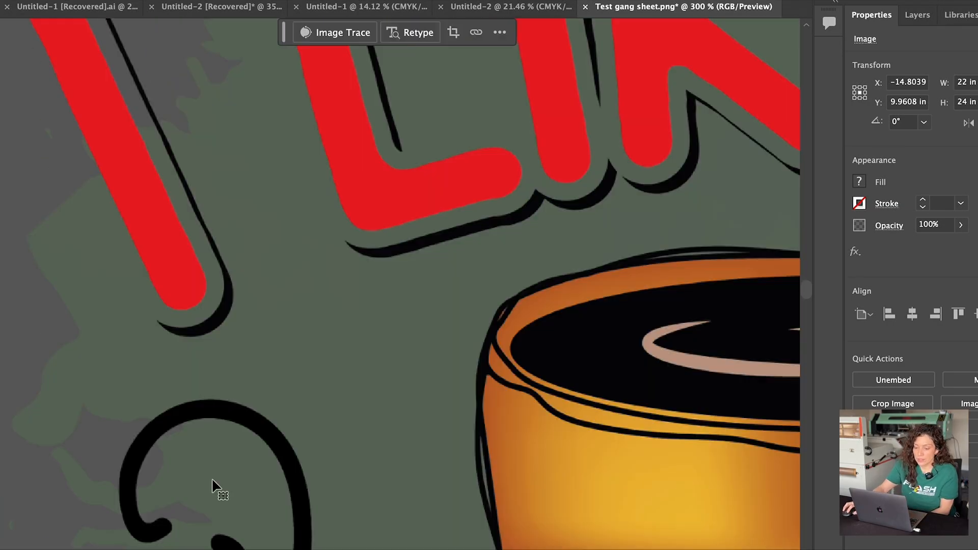
scroll(443, 415, "down", 1)
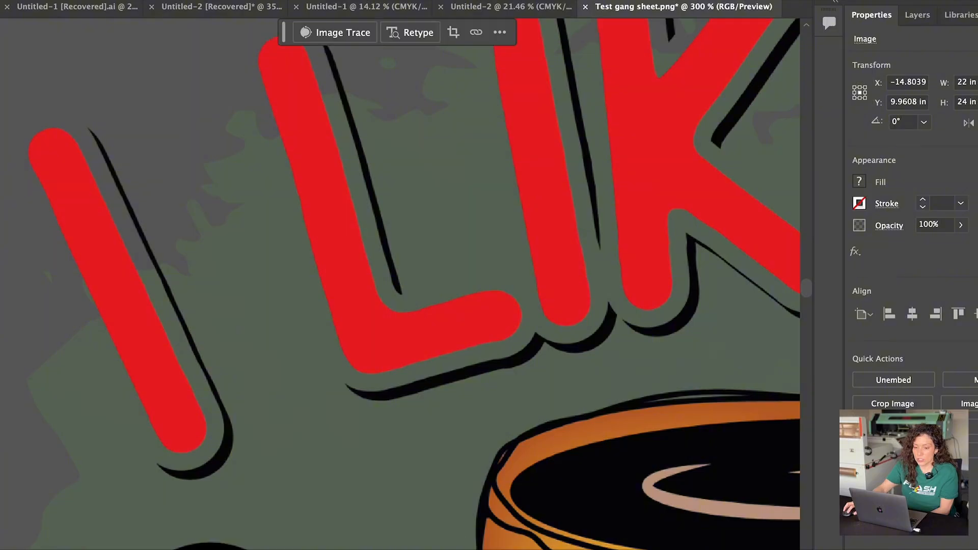
scroll(443, 415, "up", 2)
left_click_drag(398, 549, 395, 549)
scroll(517, 466, "up", 5)
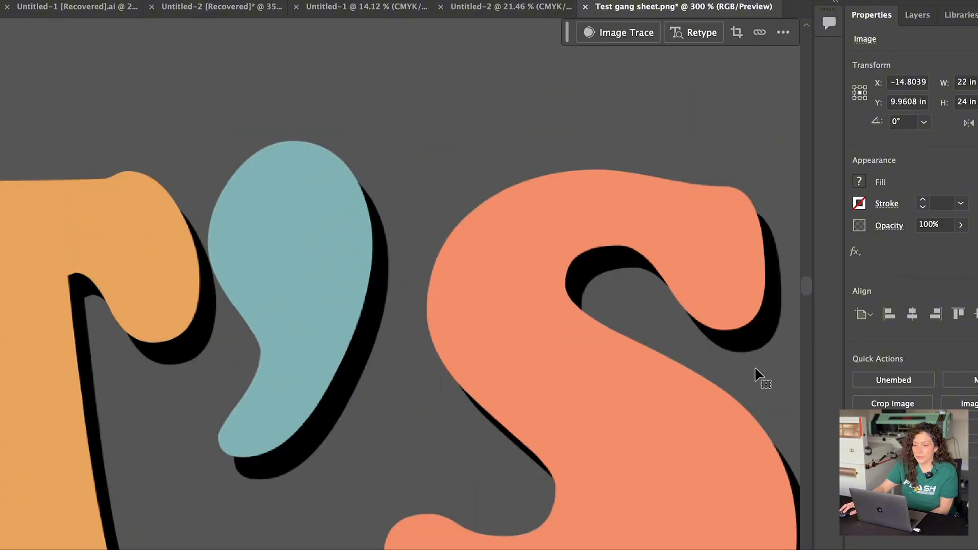
mouse_move(804, 290)
left_mouse_down()
mouse_move(803, 267)
mouse_move(805, 279)
left_mouse_up()
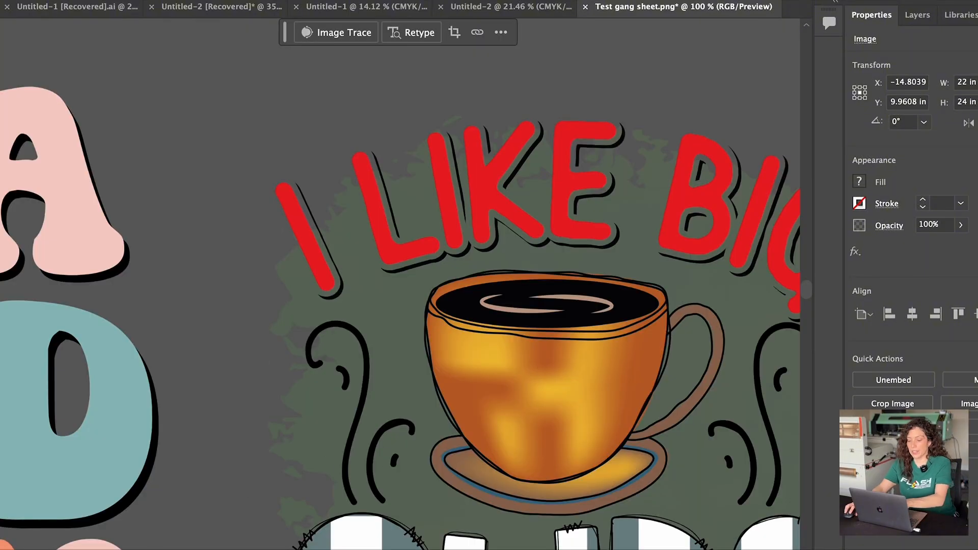
key("Return")
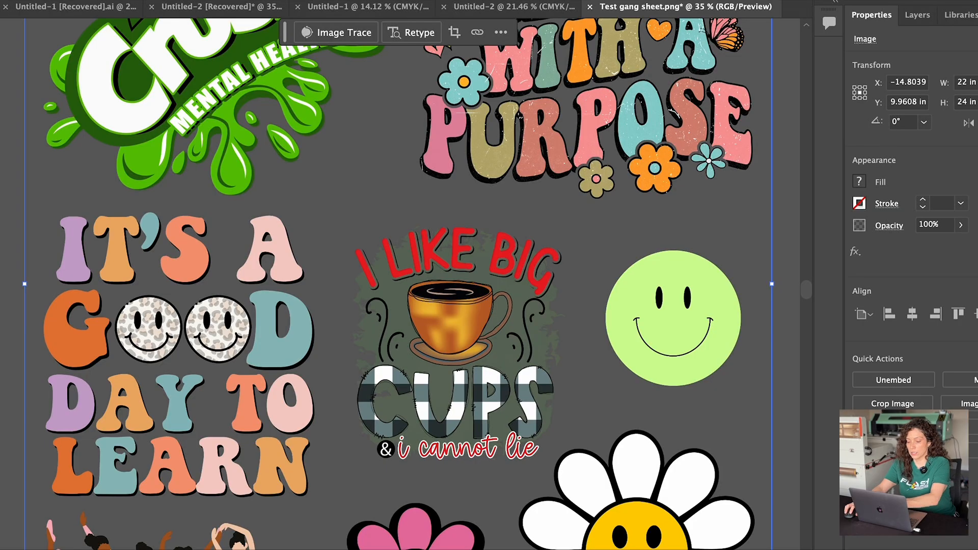
key("Return")
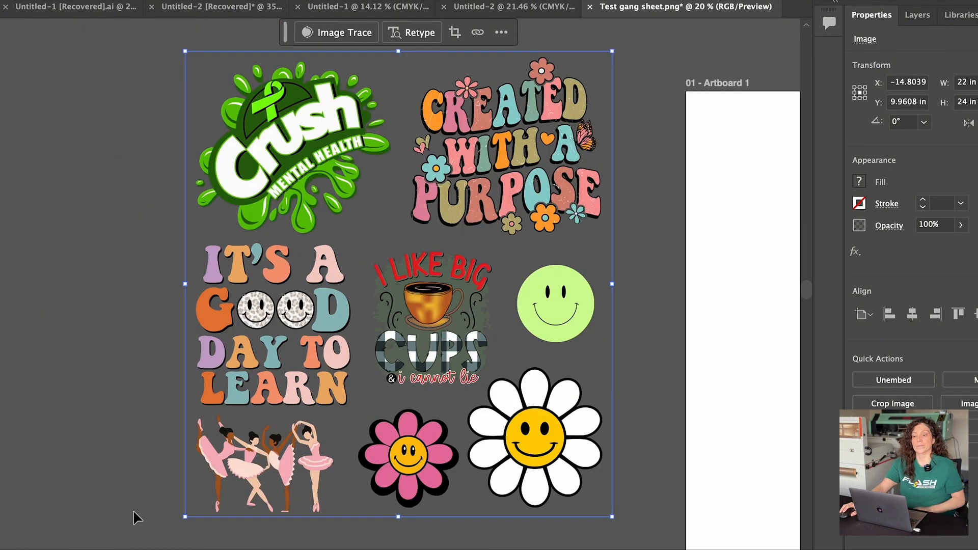